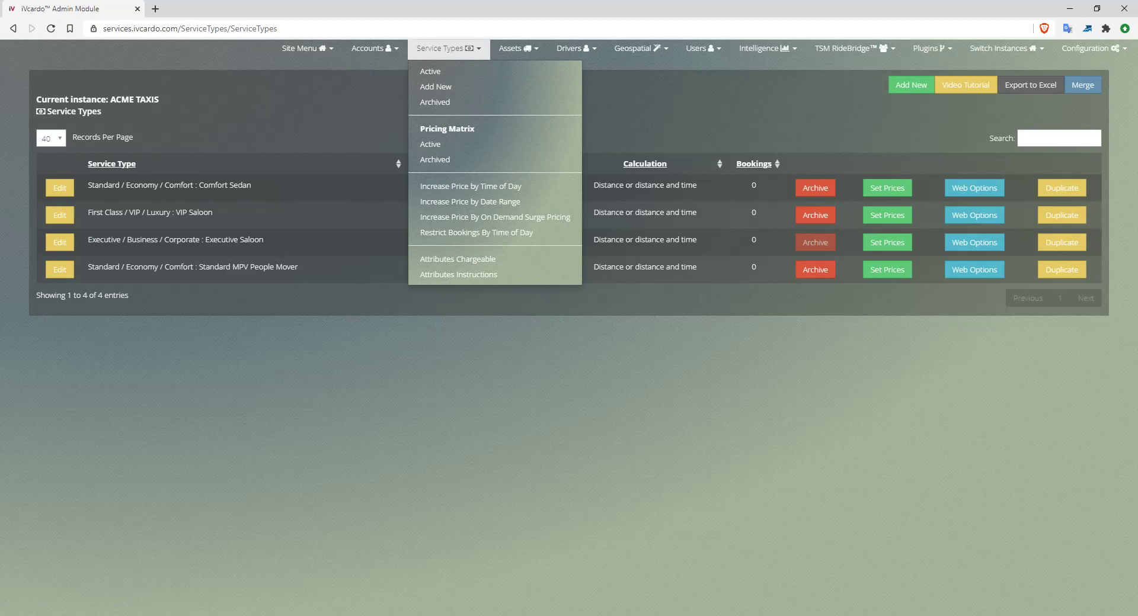
- Open Set Prices for Comfort Sedan from the Active service types list
triple_click(170, 185)
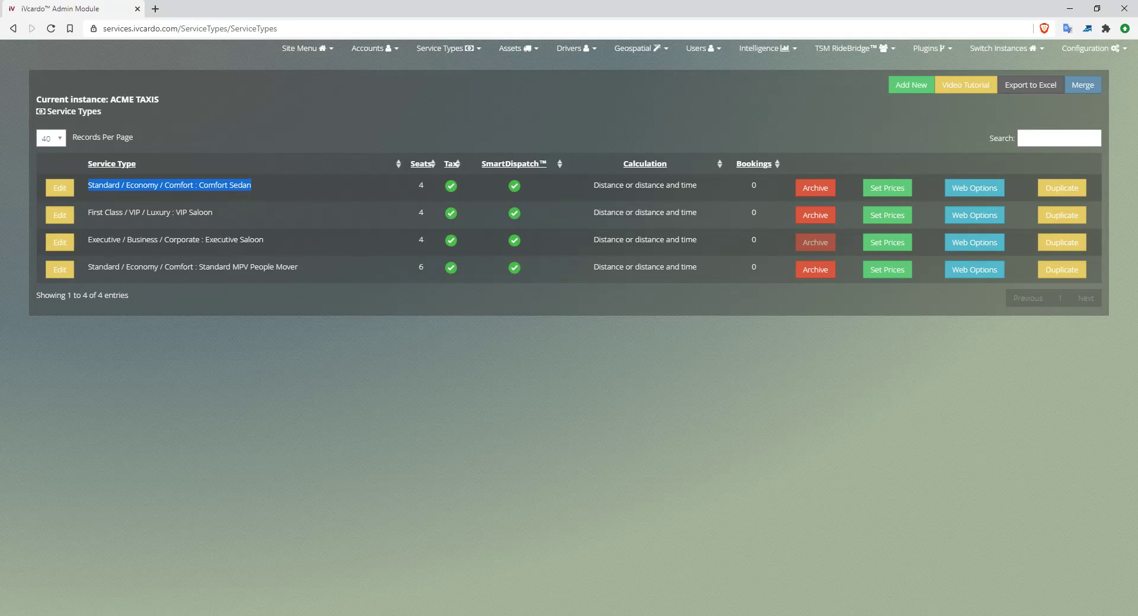
click(887, 188)
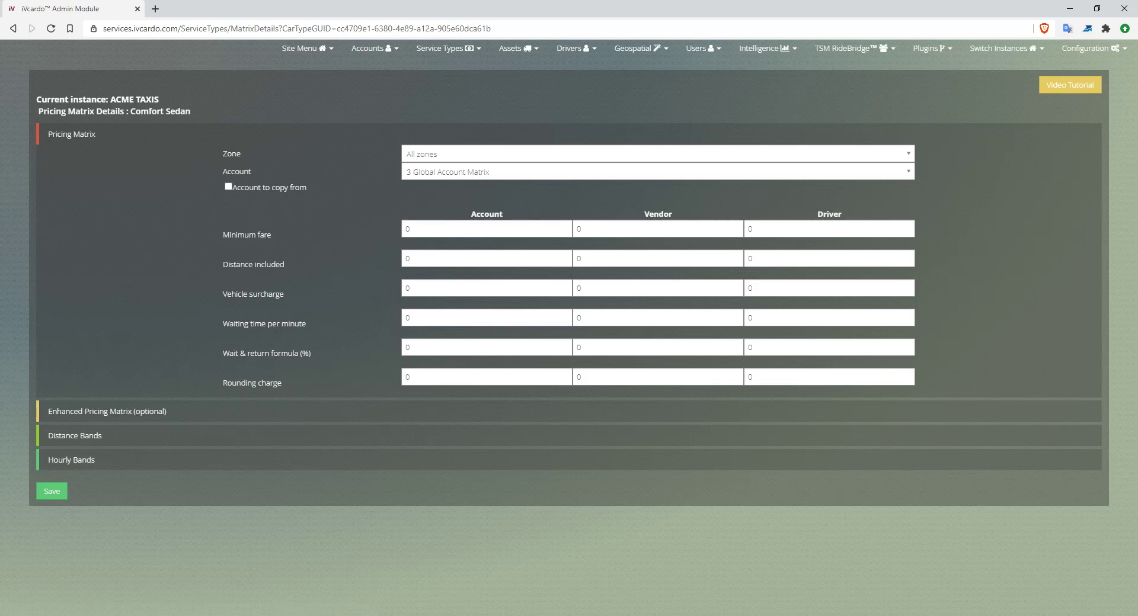
- Glance at the Geospatial menu, then list the Comfort Sedan zones in the Zone dropdown
click(641, 48)
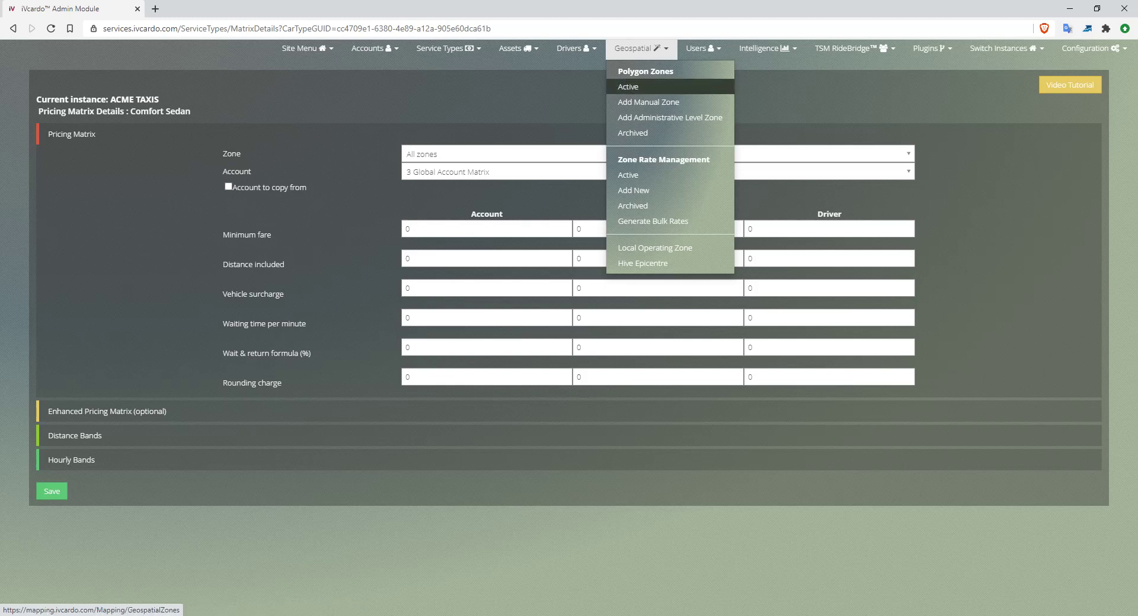
click(641, 49)
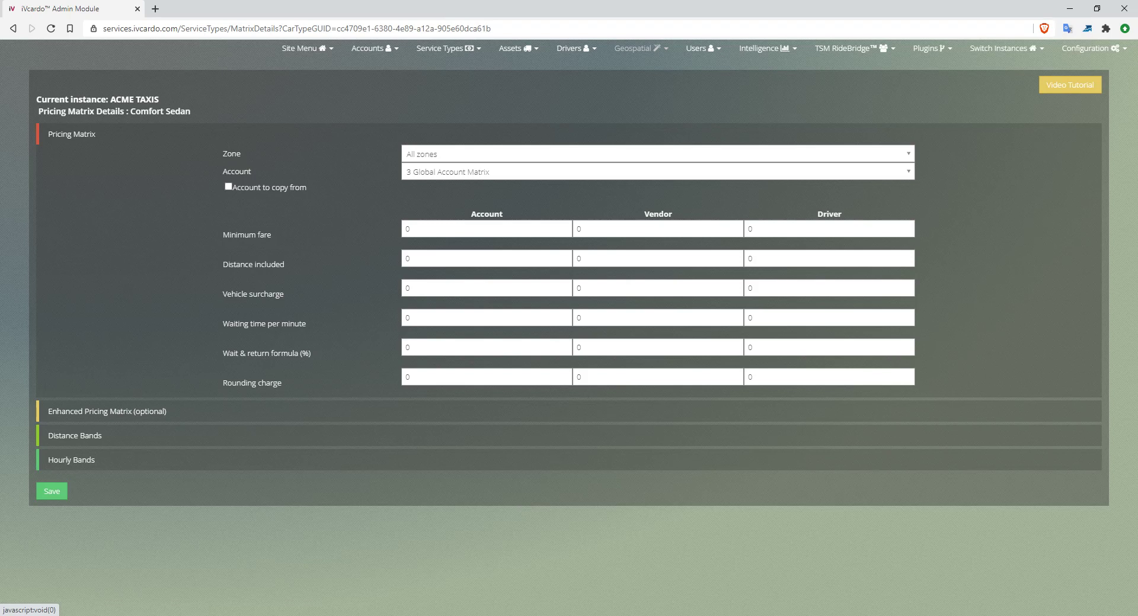
drag(192, 112, 125, 112)
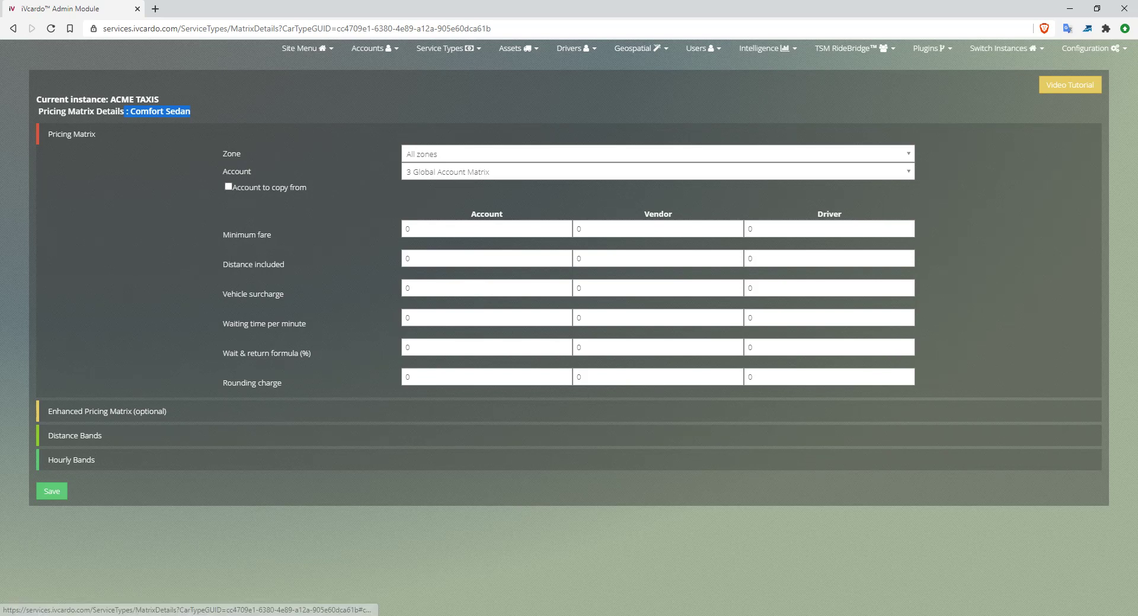
click(658, 154)
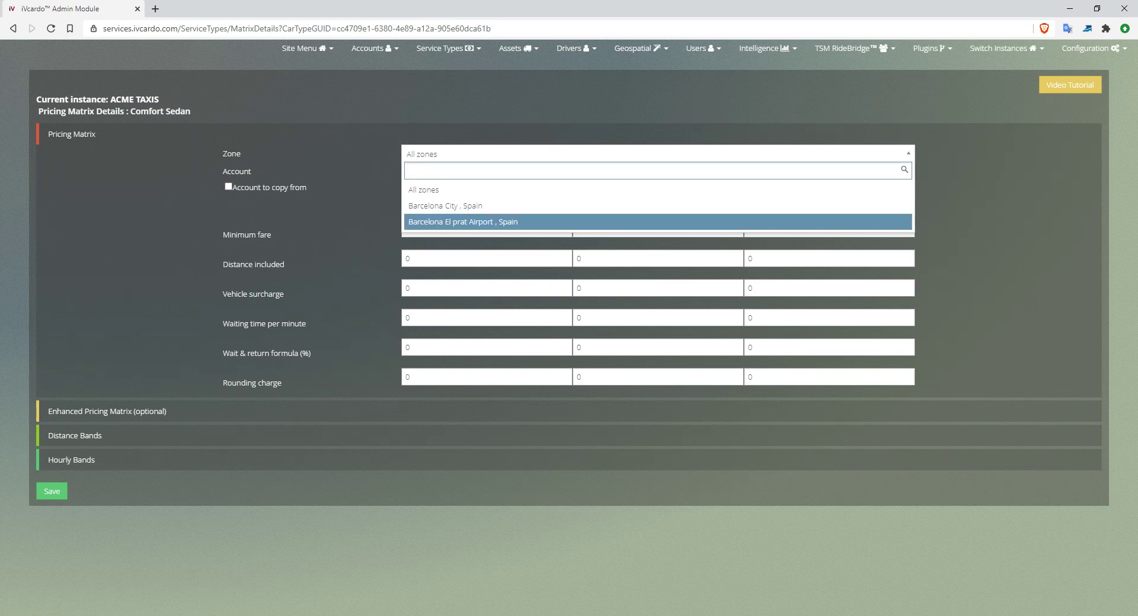
key(Escape)
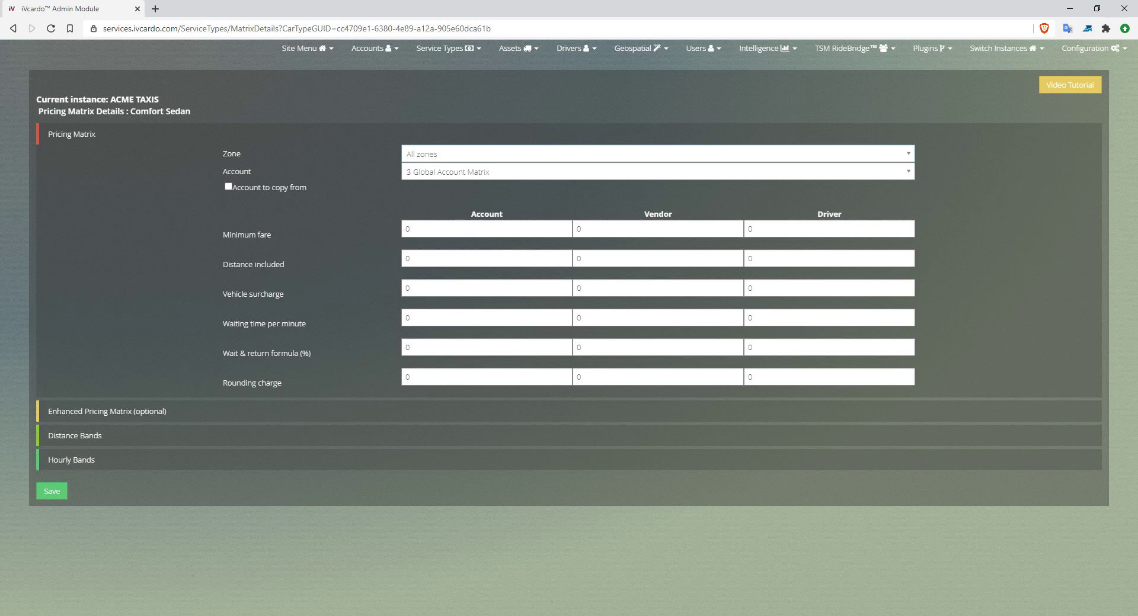
click(657, 172)
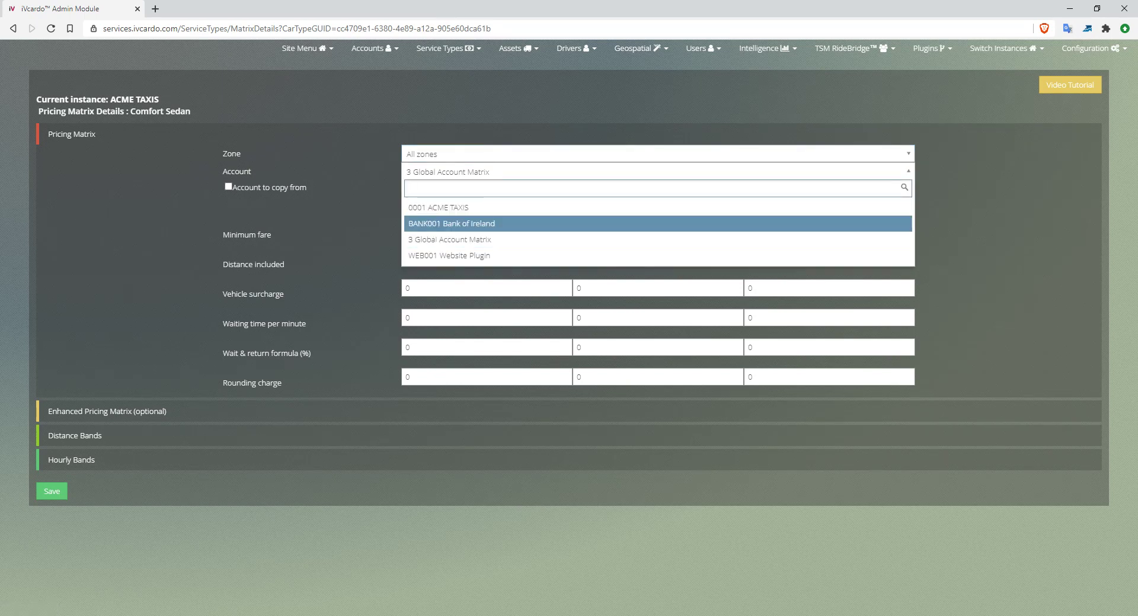
key(Escape)
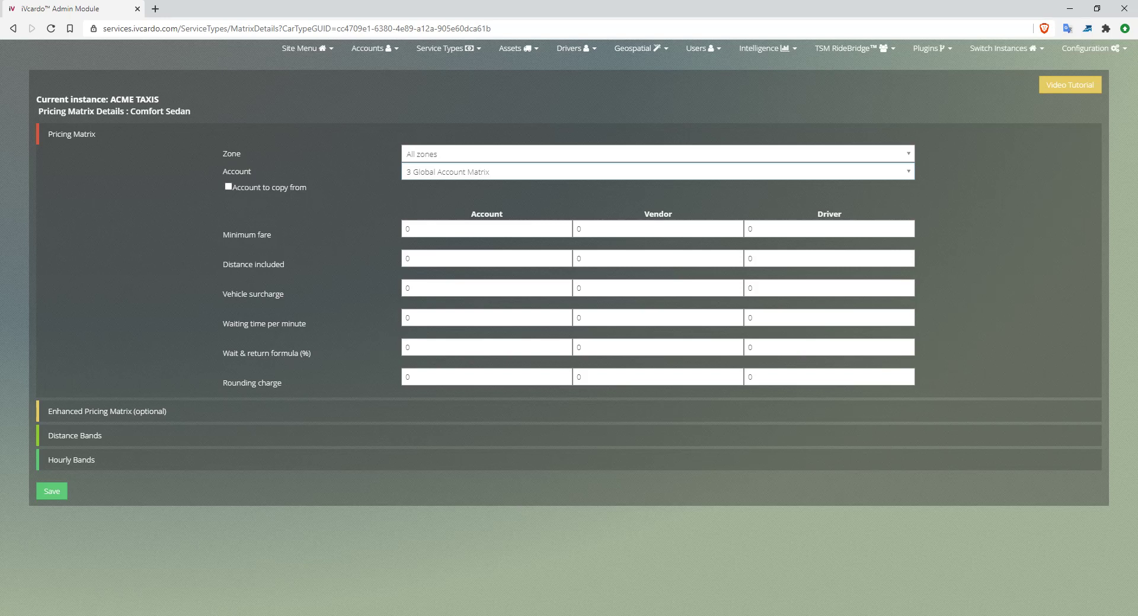
click(228, 187)
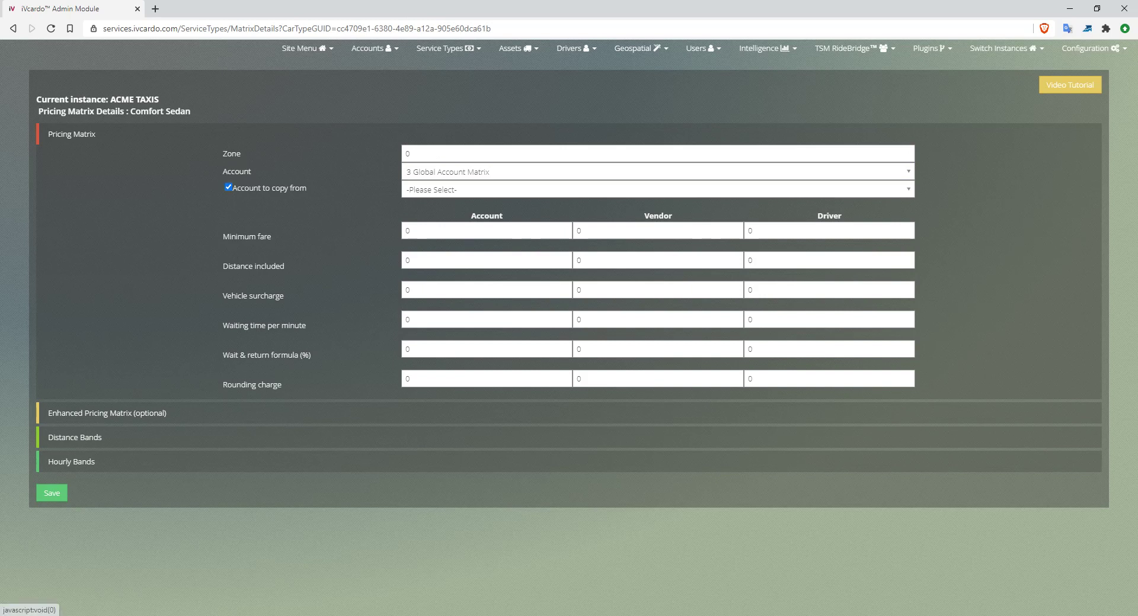
click(480, 189)
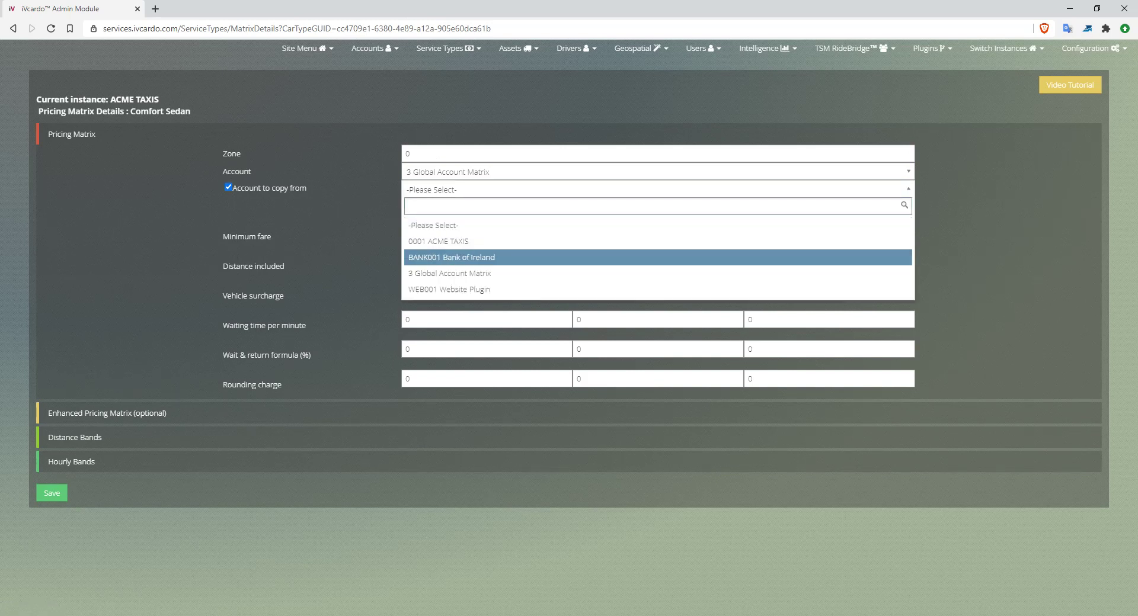
key(Up)
key(Up)
key(Return)
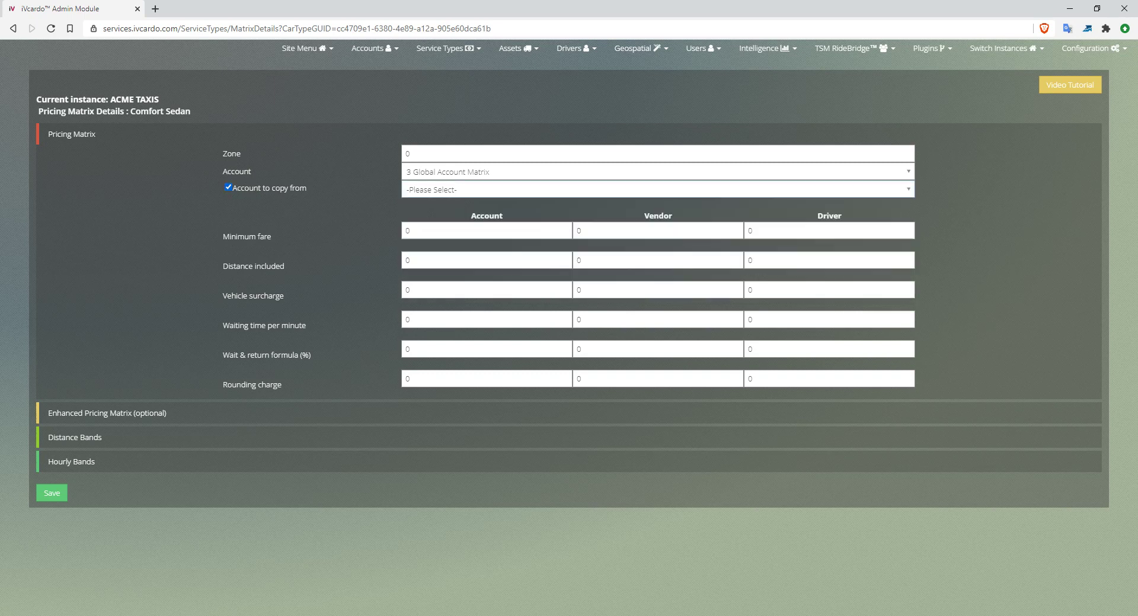
click(228, 187)
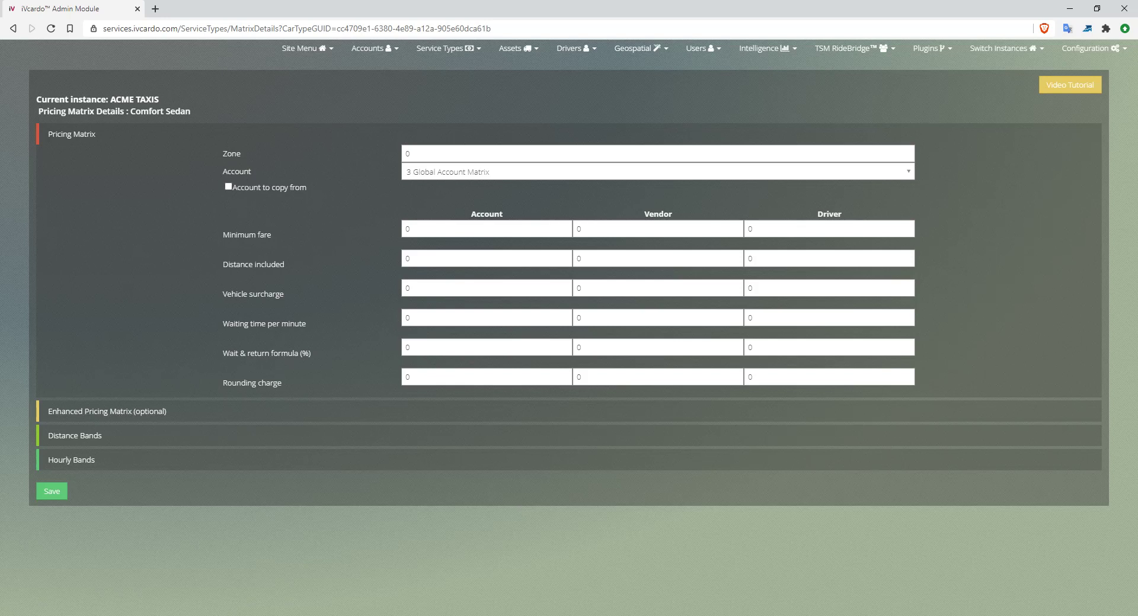
click(658, 172)
click(658, 172)
click(658, 172)
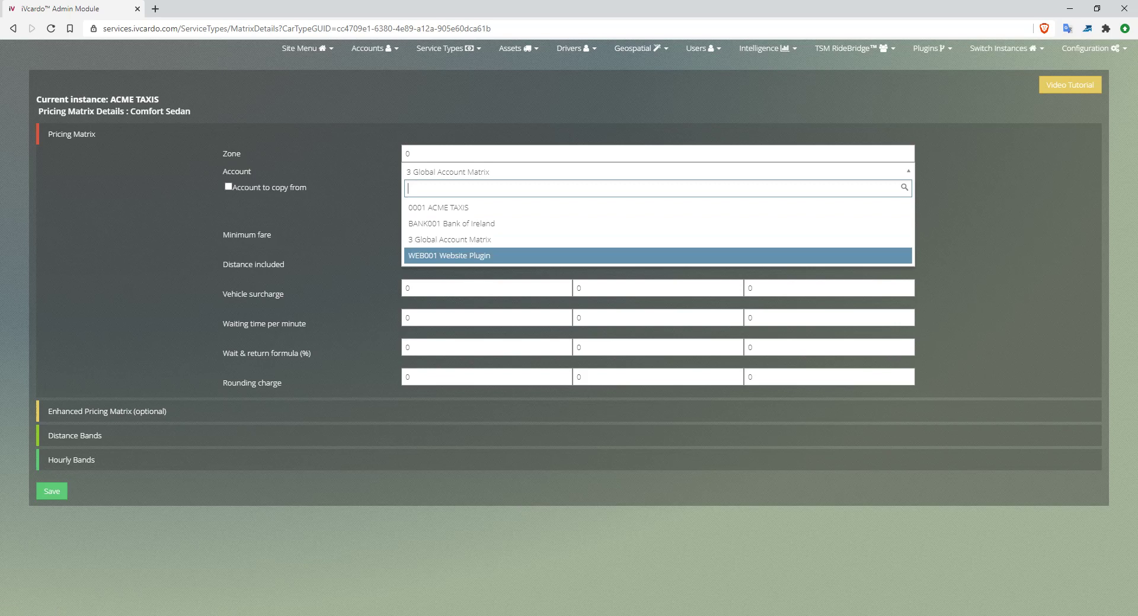
click(658, 171)
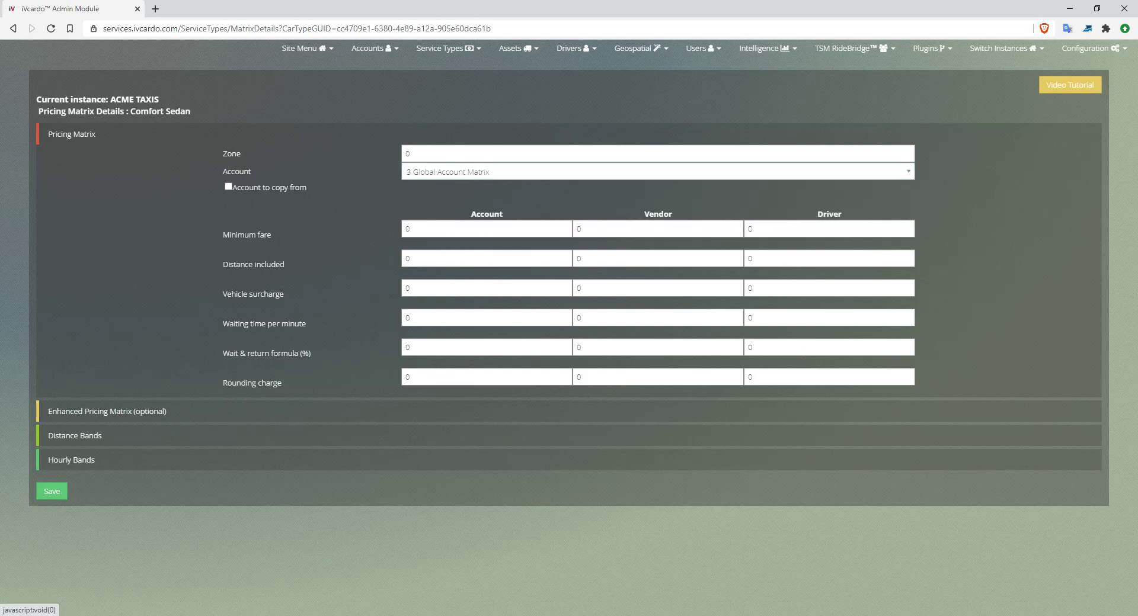
- Fill the Minimum fare row with 15 account, 12 vendor and 10 driver
triple_click(247, 235)
key(Tab)
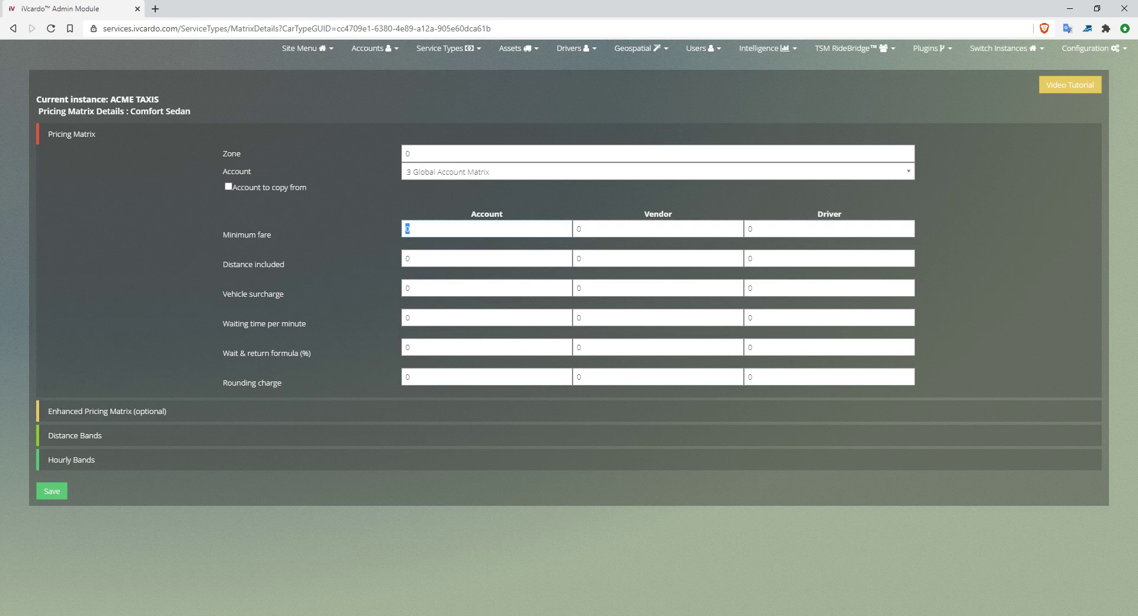
text(15)
double_click(486, 214)
double_click(580, 229)
text(12)
key(Tab)
text(10)
- Fill the Distance included row with 5 account, 7 vendor and 9 driver
triple_click(254, 264)
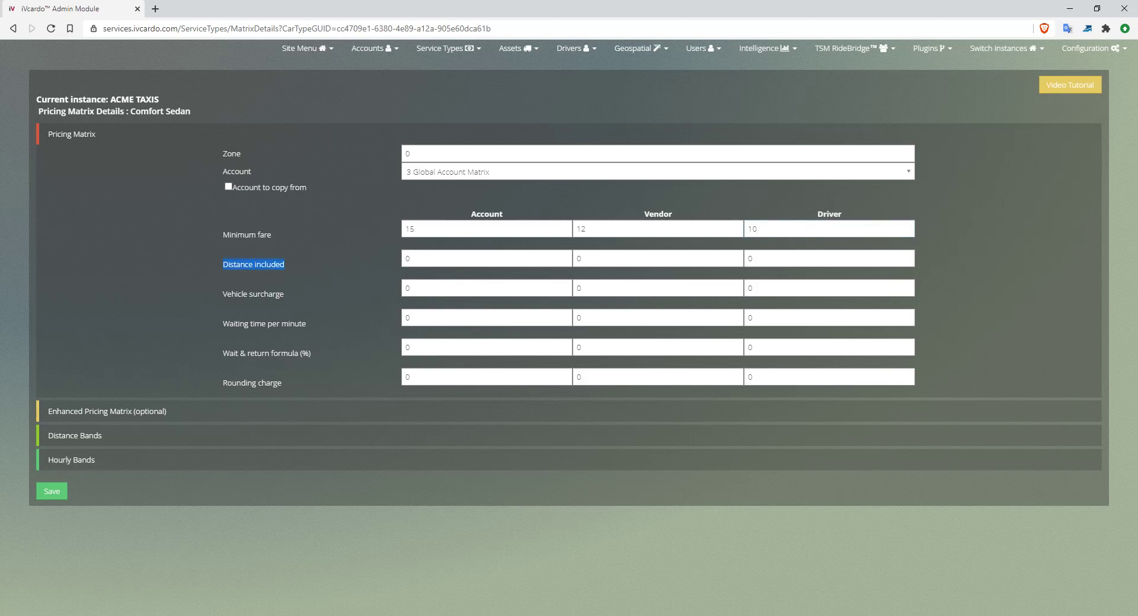
double_click(410, 230)
double_click(408, 259)
text(5)
key(Tab)
text(7)
key(Tab)
text(9)
key(ctrl+a)
click(587, 229)
- Keep the account Vehicle surcharge at 0, correcting a mistyped 10
triple_click(253, 294)
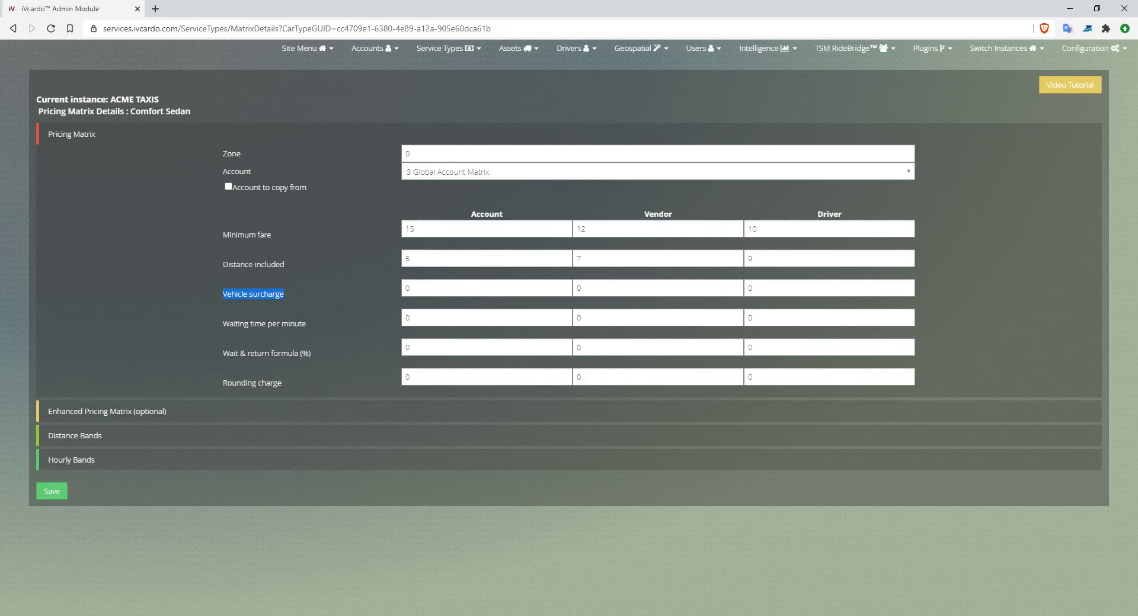
key(Tab)
text(10)
key(BackSpace)
key(BackSpace)
text(0)
key(Tab)
triple_click(253, 294)
- Set Waiting time per minute to .50 account, .4 vendor and .3 driver
double_click(408, 318)
text(.50)
key(Tab)
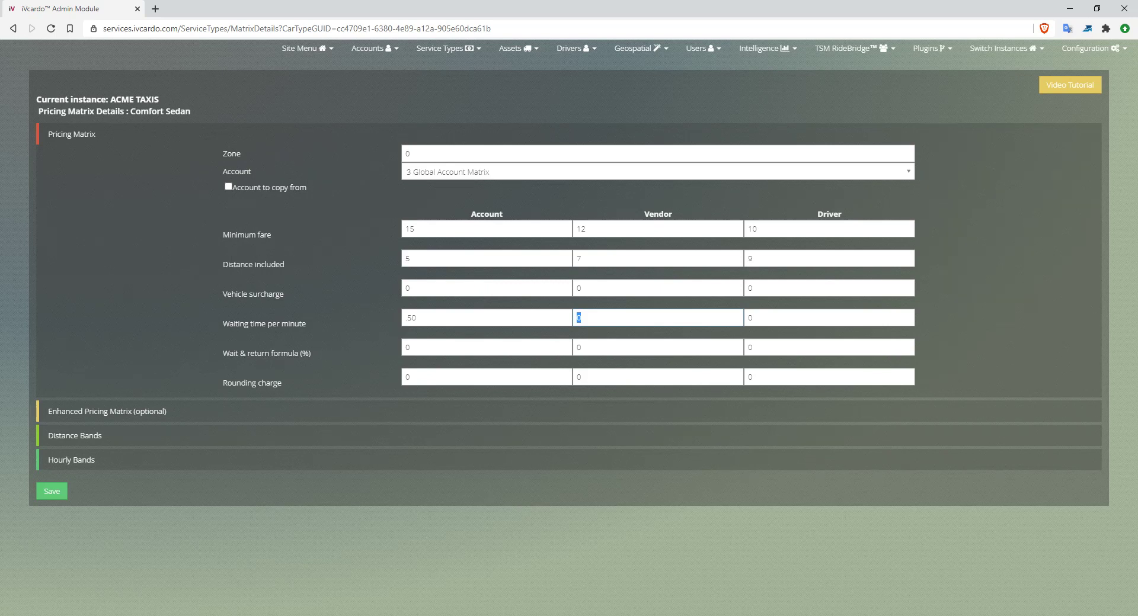
text(.4)
key(Tab)
text(.3)
- Enter 150 as the account Wait & return value, replacing 200
key(Tab)
text(2)
text(00)
key(shift+Left)
key(shift+Left)
key(shift+Left)
text(150)
- Fill the Wait & return formula (%) row with 175, 150 and 125
double_click(419, 348)
text(175)
key(Tab)
text(150)
key(Tab)
text(125)
key(Tab)
key(Tab)
double_click(238, 265)
triple_click(266, 354)
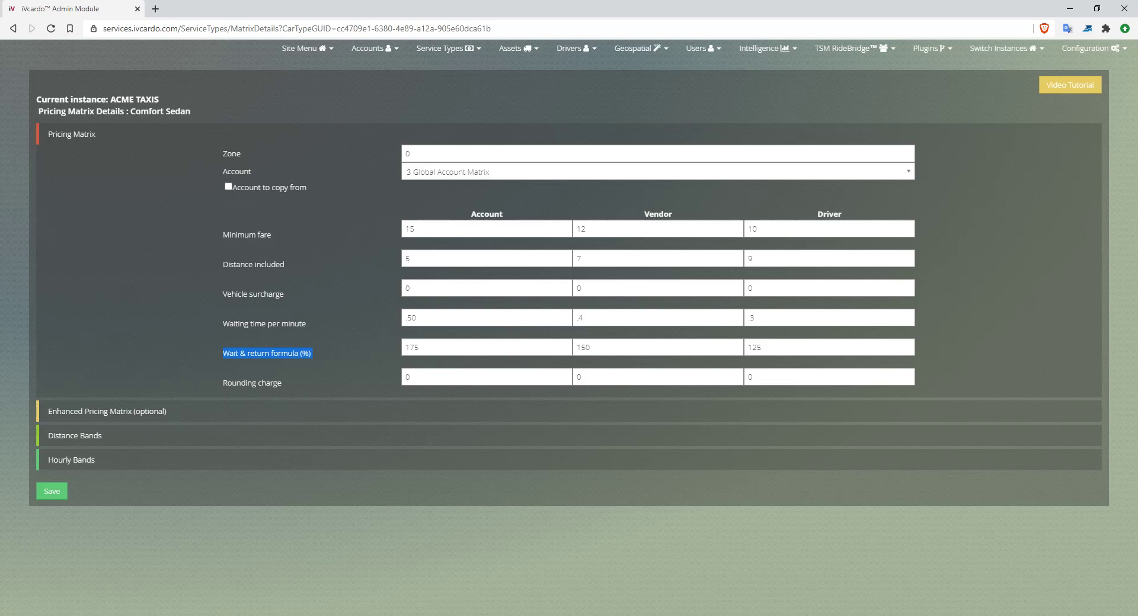
- Enter 1 as the account Rounding charge, with vendor and driver kept at 0
triple_click(243, 384)
key(Tab)
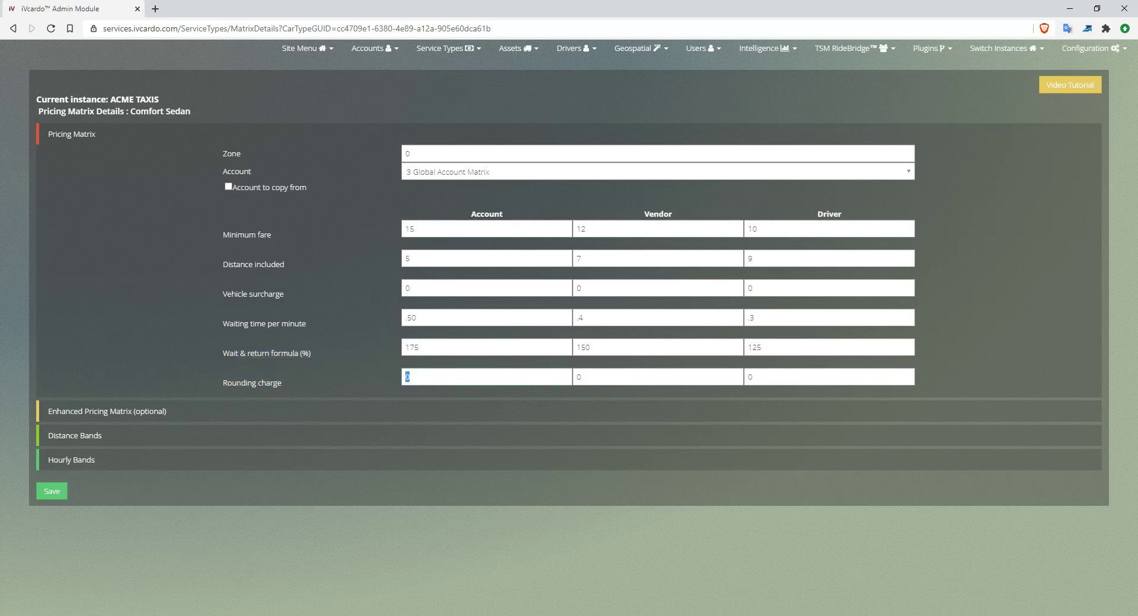
text(1)
key(BackSpace)
text(1)
key(Tab)
key(Tab)
text(0)
drag(223, 383, 282, 383)
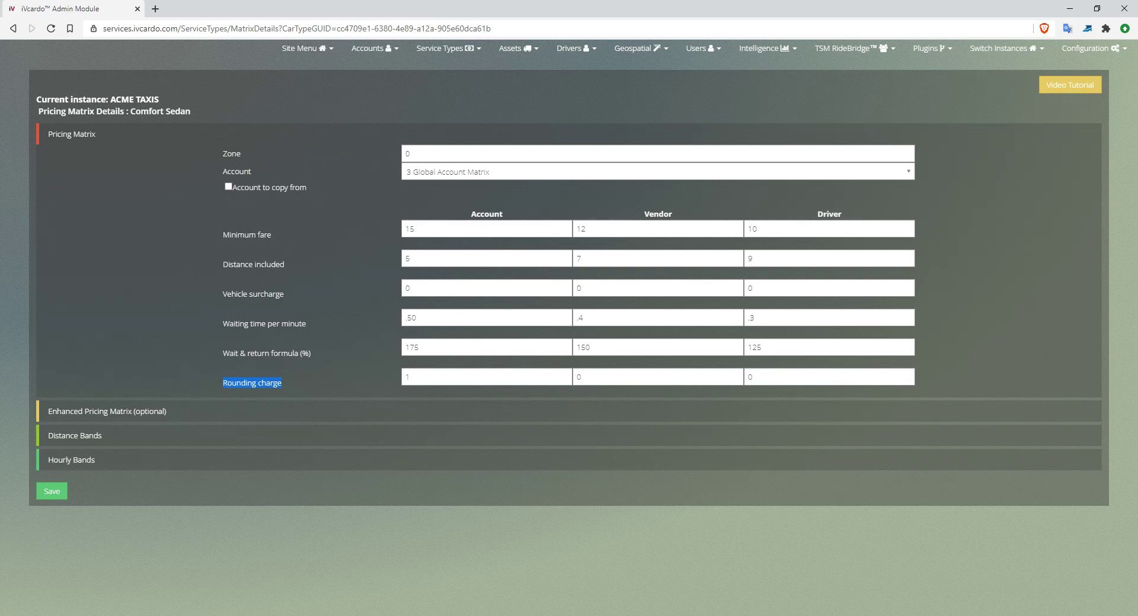
triple_click(253, 264)
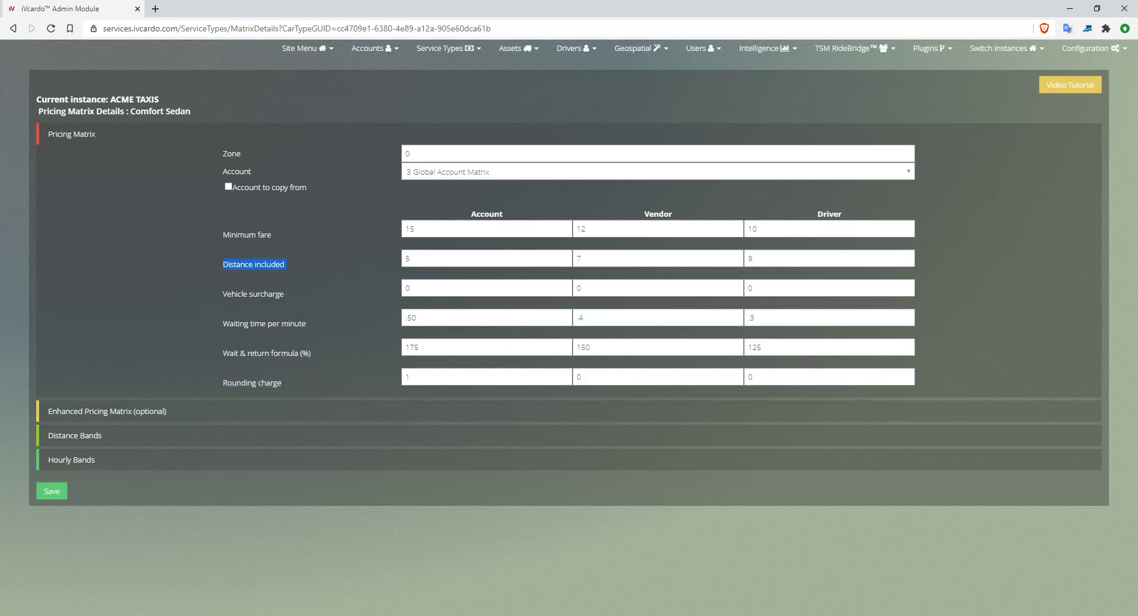
double_click(240, 383)
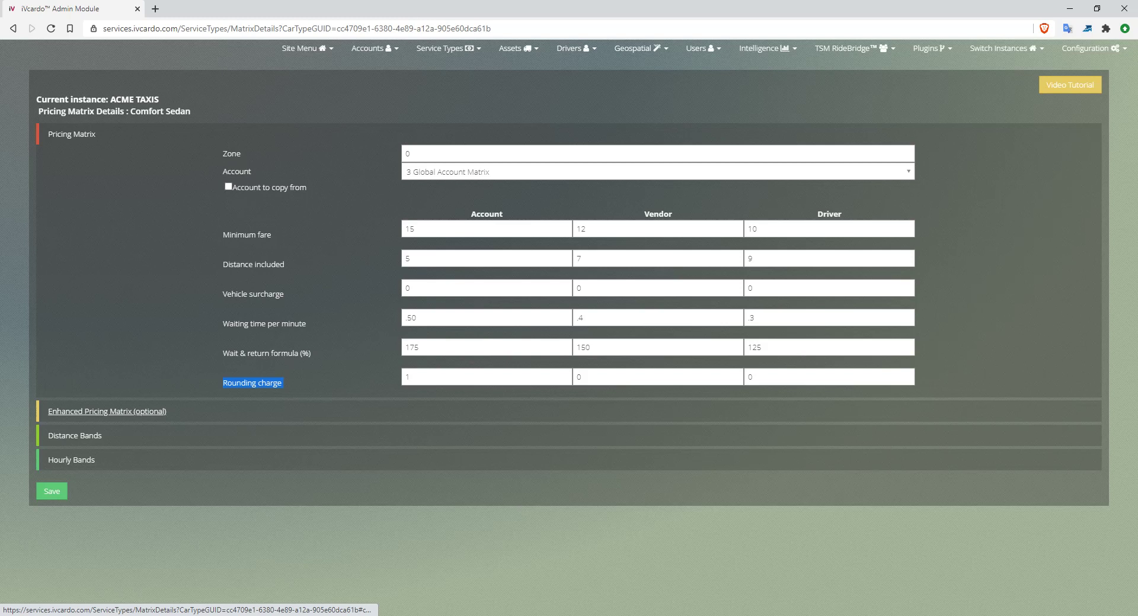
- Expand Enhanced Pricing Matrix and enter Waiting time start values 15, 20 and 20
click(107, 411)
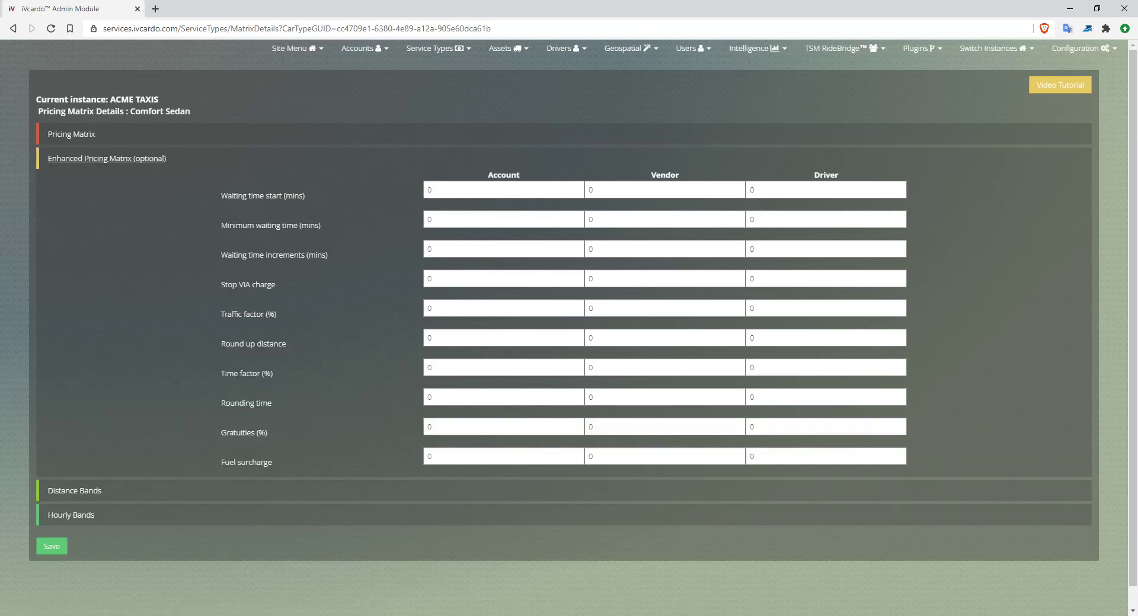
key(Tab)
text(15)
key(Tab)
text(20)
key(Tab)
text(20)
drag(221, 196, 305, 195)
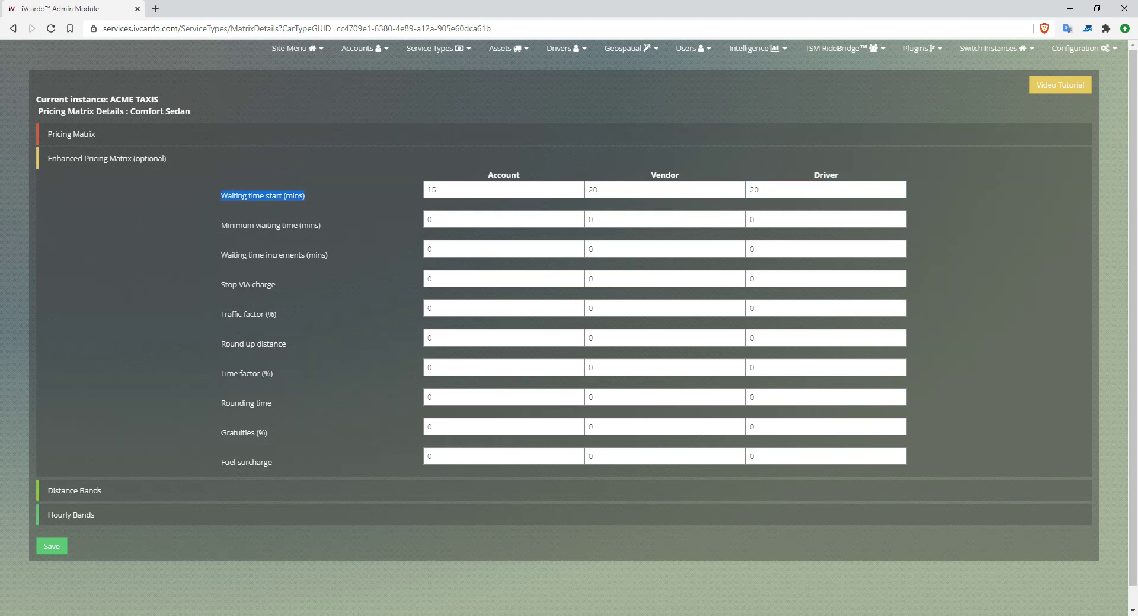
click(599, 190)
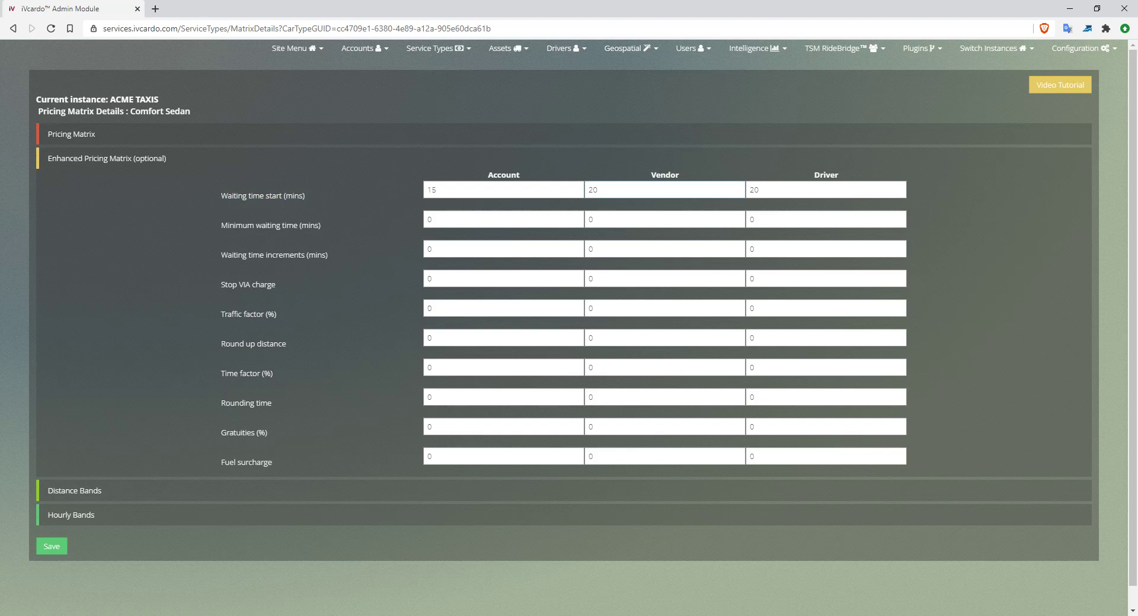
double_click(594, 190)
drag(221, 225, 321, 225)
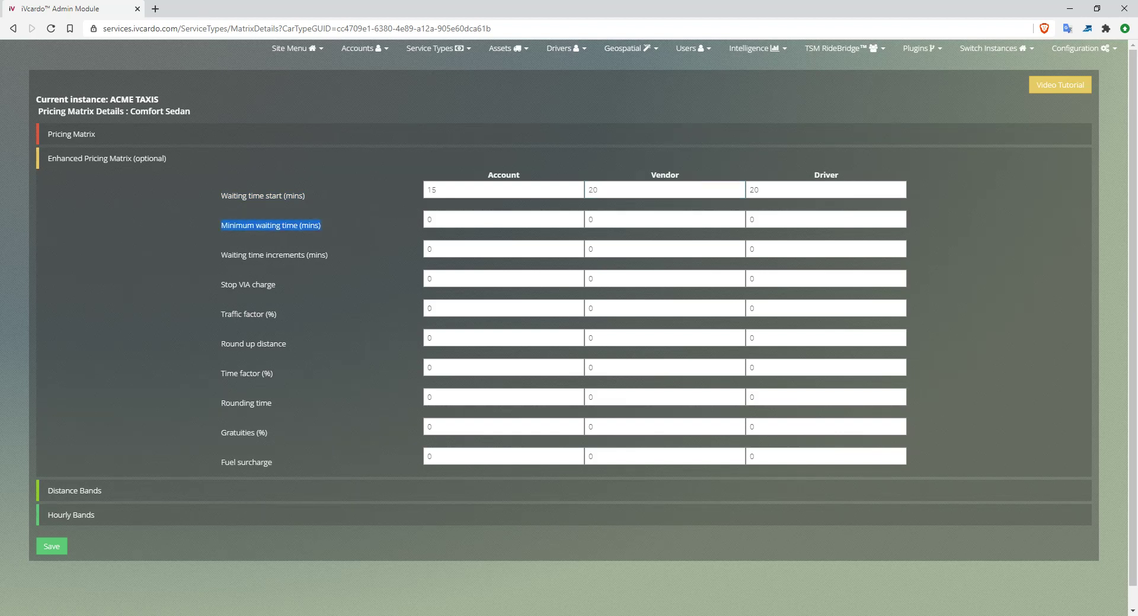
- Fill Minimum waiting time (mins) with 30 account, 20 vendor and 20 driver
double_click(430, 219)
double_click(432, 189)
double_click(429, 219)
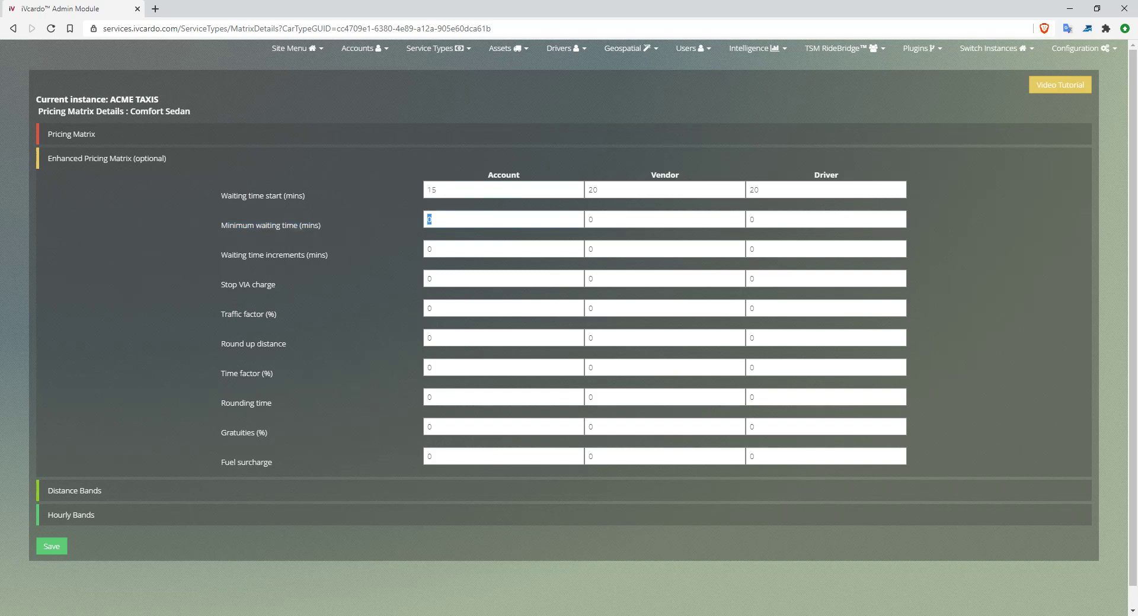
text(30)
key(Tab)
double_click(432, 189)
double_click(431, 219)
key(Tab)
text(20)
key(Tab)
text(20)
- Enter 10 as the account Waiting time increments value
key(Tab)
triple_click(271, 226)
drag(439, 249, 425, 249)
text(10)
drag(330, 255, 217, 255)
- Set vendor and driver Waiting time increments to 1 each
drag(223, 175, 220, 255)
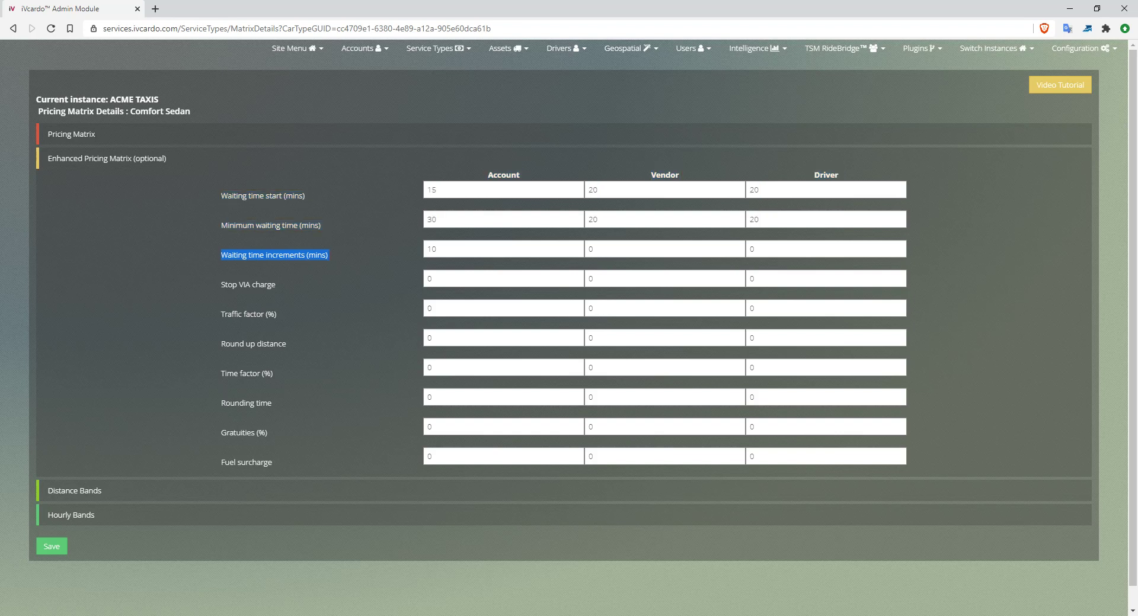
double_click(591, 249)
text(1)
key(Tab)
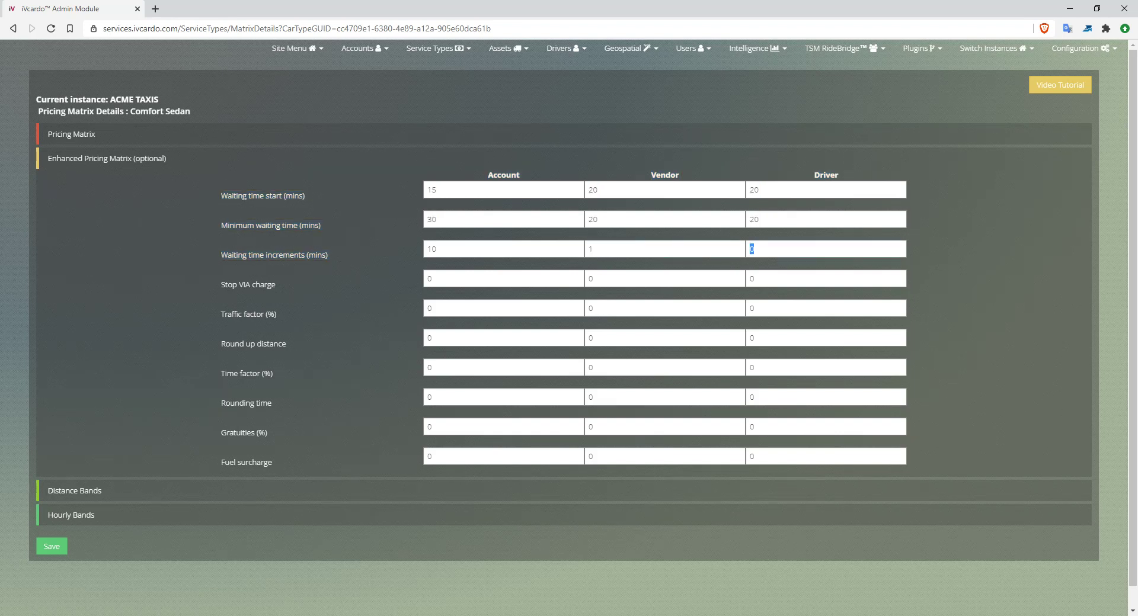
text(1)
- Enter 5 as the account Stop VIA charge
key(Tab)
drag(221, 285, 276, 285)
key(Tab)
text(5)
key(ctrl+a)
key(Tab)
- Enter 10 as the account Traffic factor (%), leaving vendor and driver Stop VIA charges at 0
key(Tab)
drag(221, 285, 276, 285)
click(277, 285)
drag(221, 315, 277, 314)
key(Tab)
text(10)
key(ctrl+a)
key(Tab)
key(Tab)
drag(277, 314, 215, 313)
click(277, 315)
- Set the account Round up distance to 1 and the account Time factor (%) to 30
scroll(569, 314, down, 1)
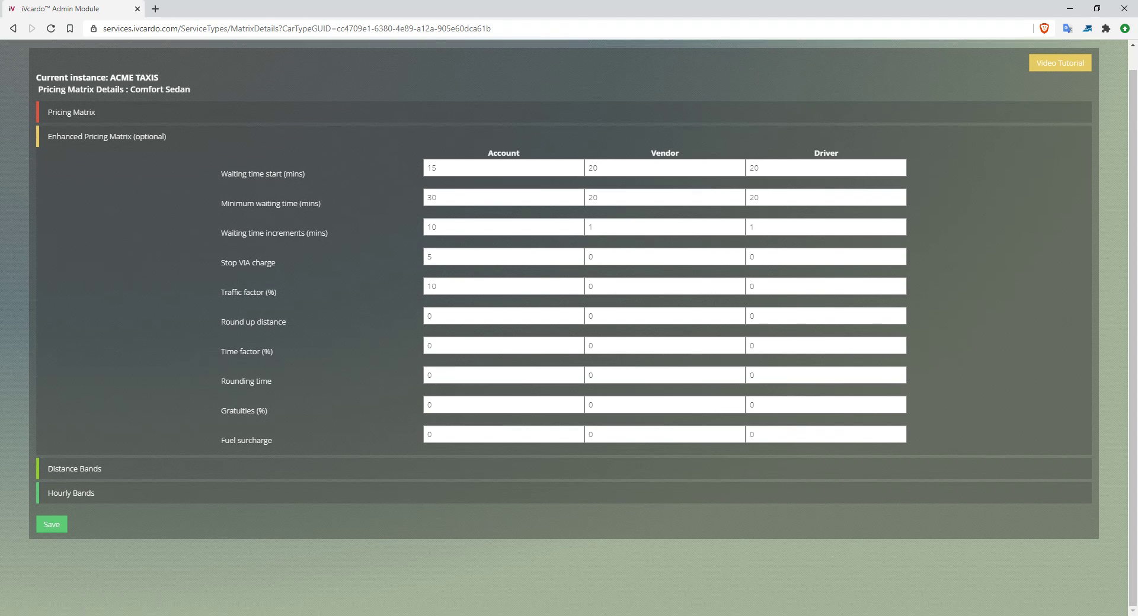
key(Tab)
triple_click(253, 322)
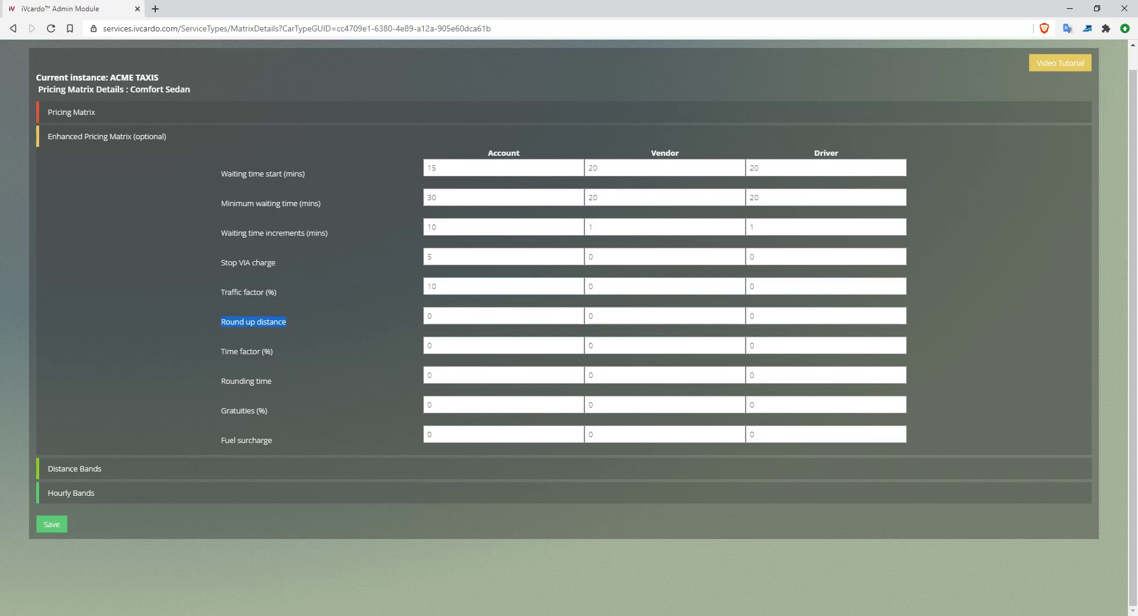
key(Tab)
text(1)
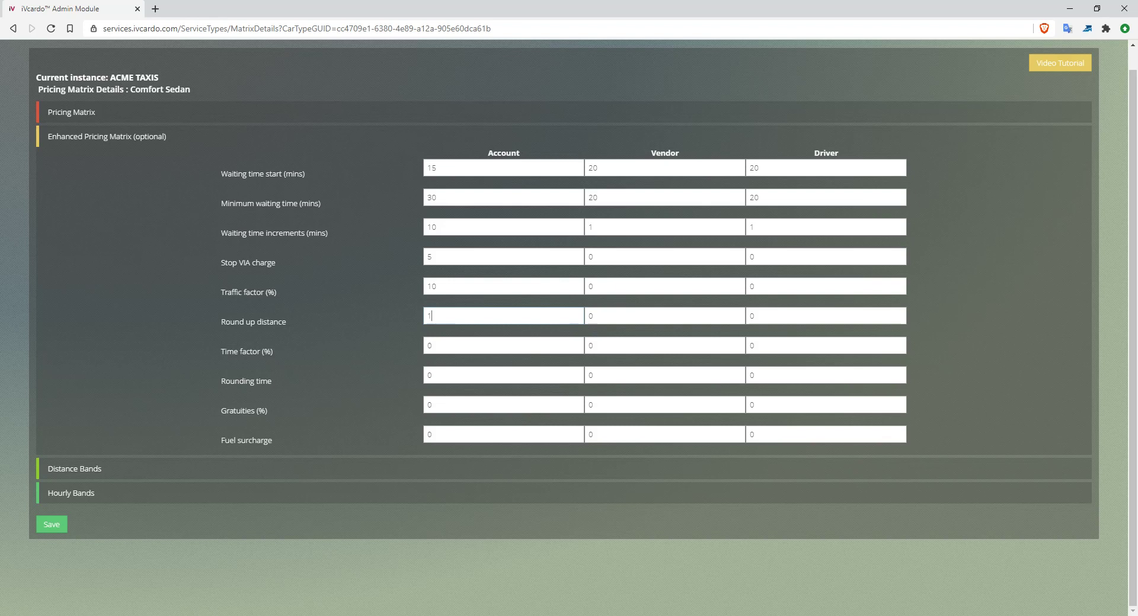
key(Tab)
key(Tab)
key(Tab)
text(30)
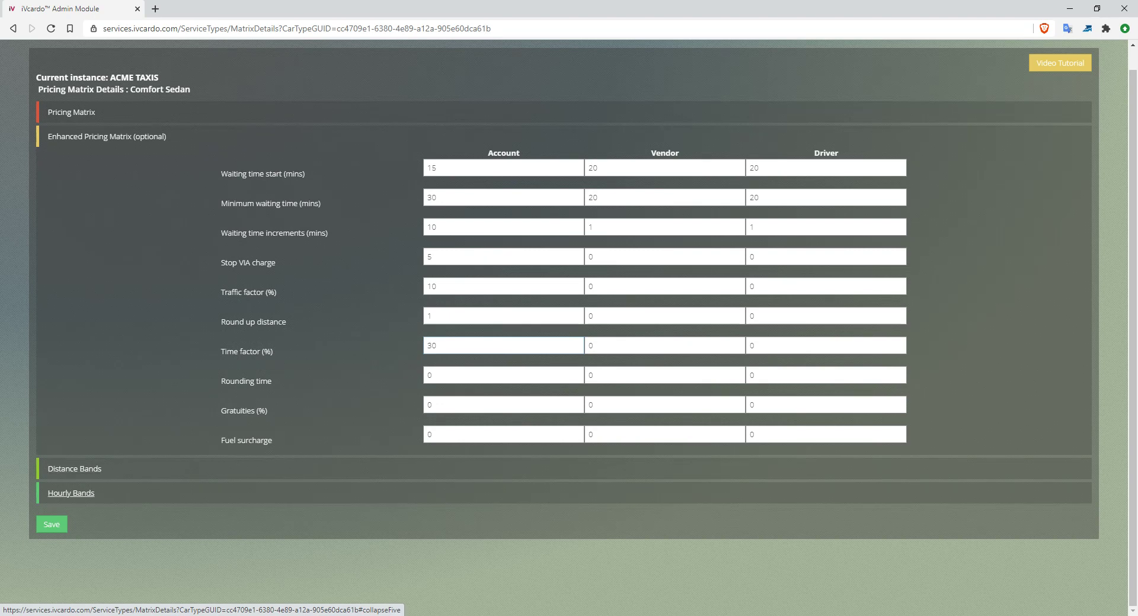
- Enter 10 as the account Rounding time below the 30% Time factor
double_click(432, 346)
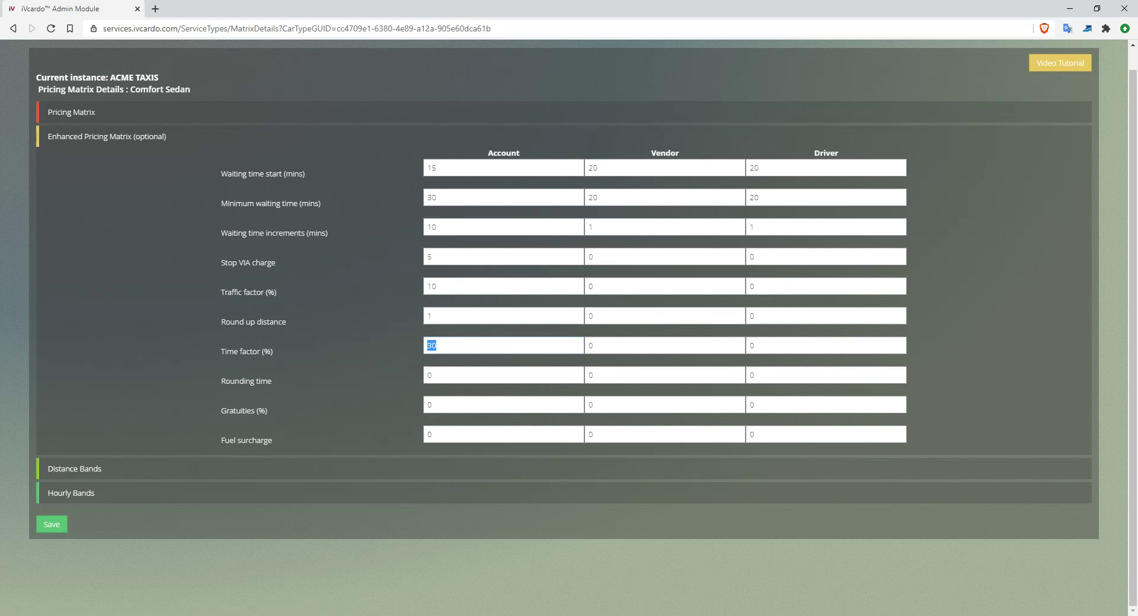
drag(277, 292, 232, 293)
double_click(432, 345)
key(Tab)
key(Tab)
key(Tab)
text(10)
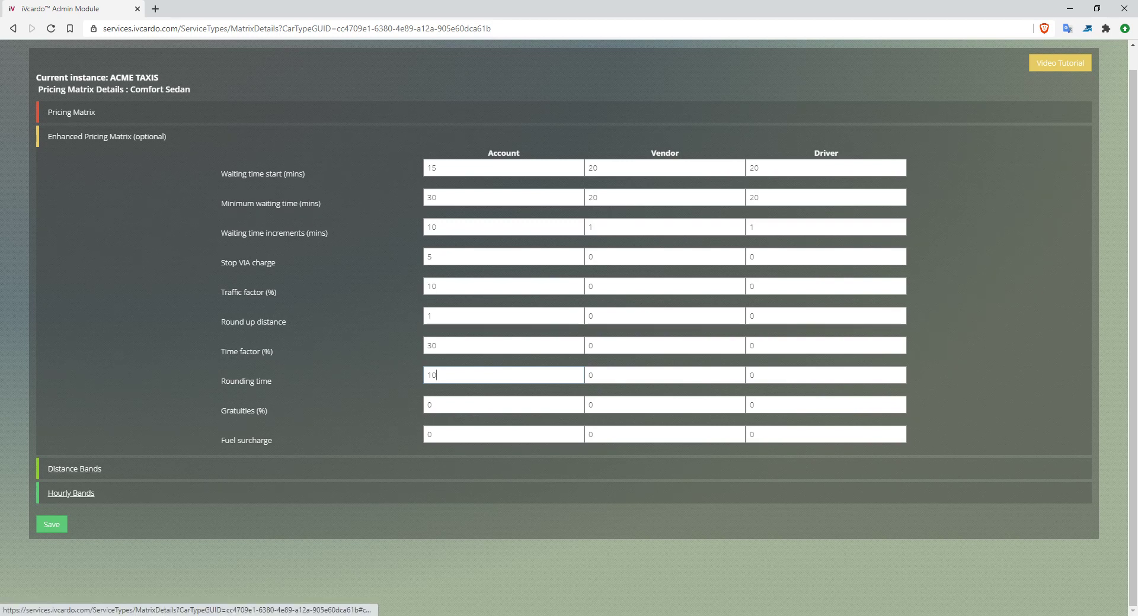
- Check the account Time factor 30 and Rounding time 10 values in the matrix
double_click(432, 375)
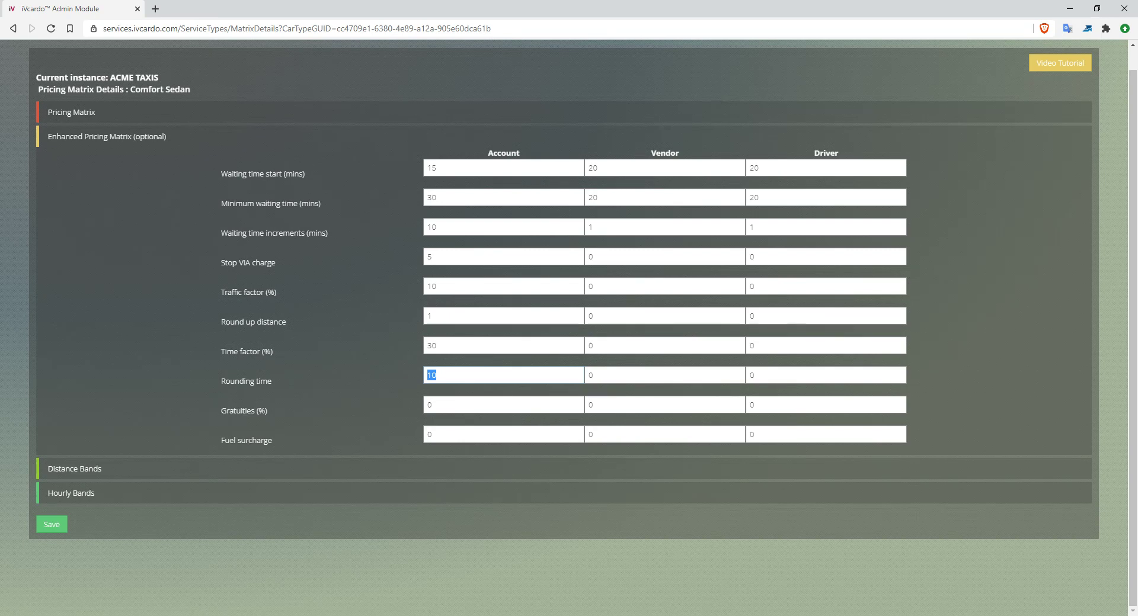
click(437, 376)
double_click(432, 346)
double_click(432, 375)
double_click(432, 346)
double_click(432, 376)
double_click(432, 346)
double_click(432, 375)
click(437, 375)
key(Tab)
key(Tab)
- Review the Gratuities (%) and Fuel surcharge rows, left at 0 across all columns
drag(280, 412, 221, 411)
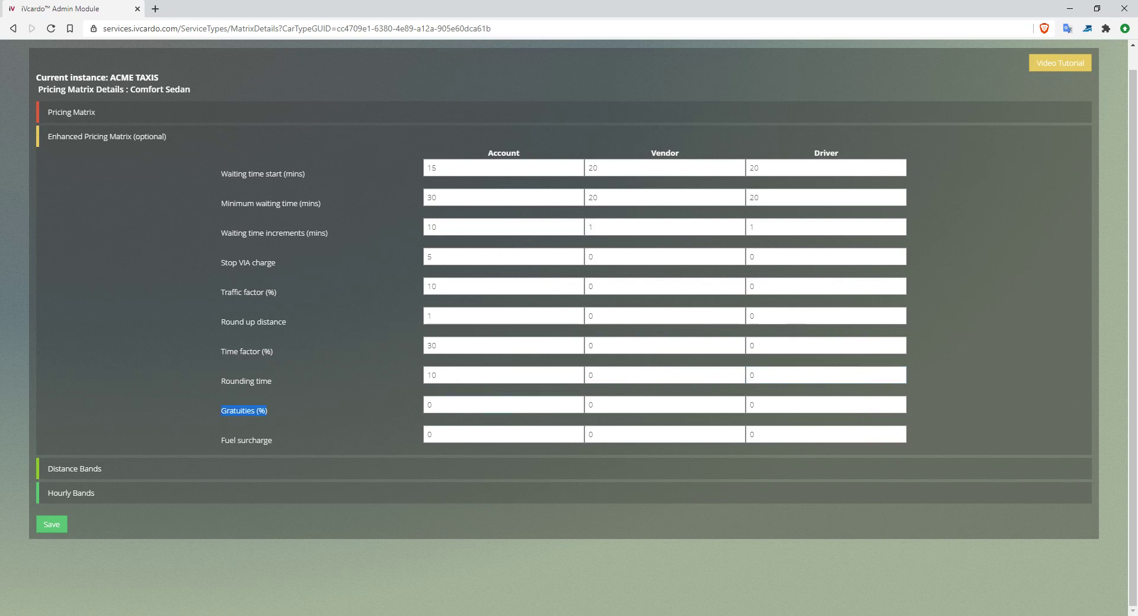
key(Tab)
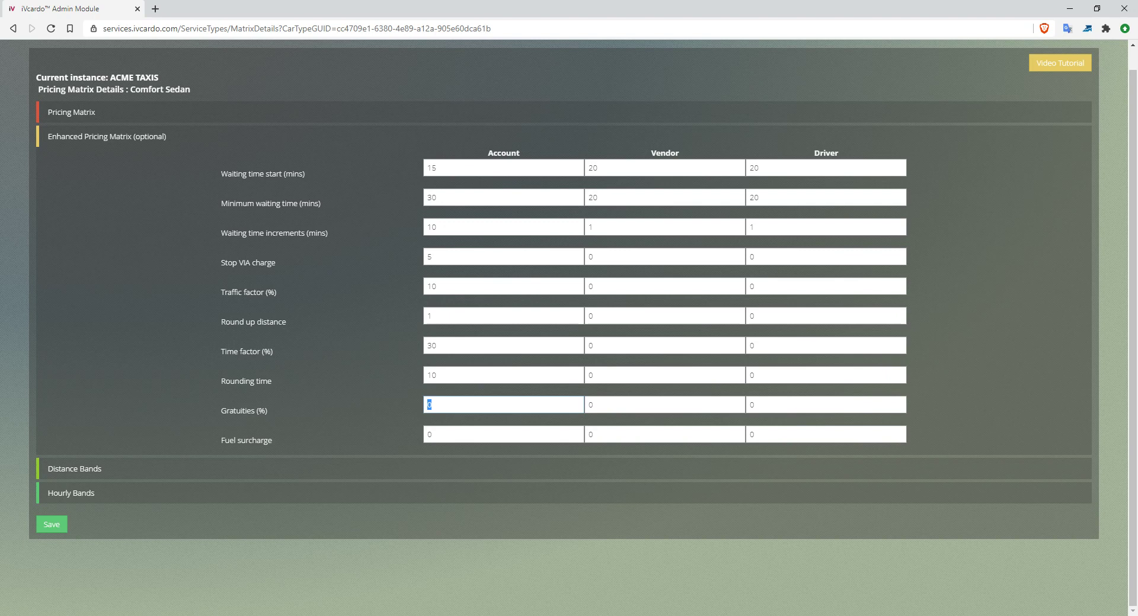
key(Tab)
double_click(255, 440)
drag(226, 441, 224, 440)
key(Tab)
drag(221, 172, 274, 440)
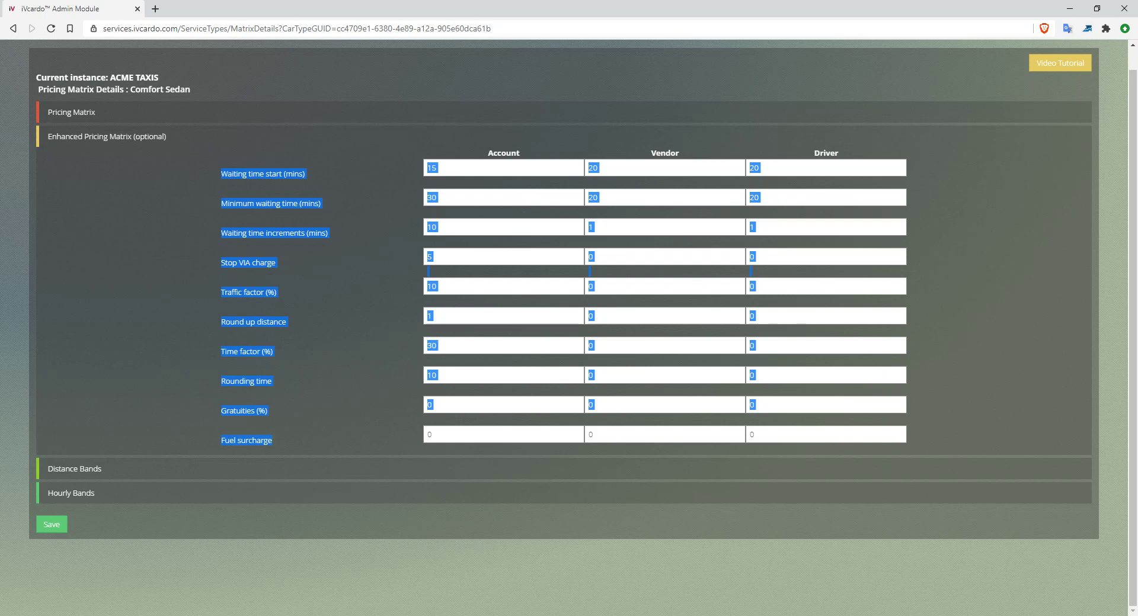
click(297, 441)
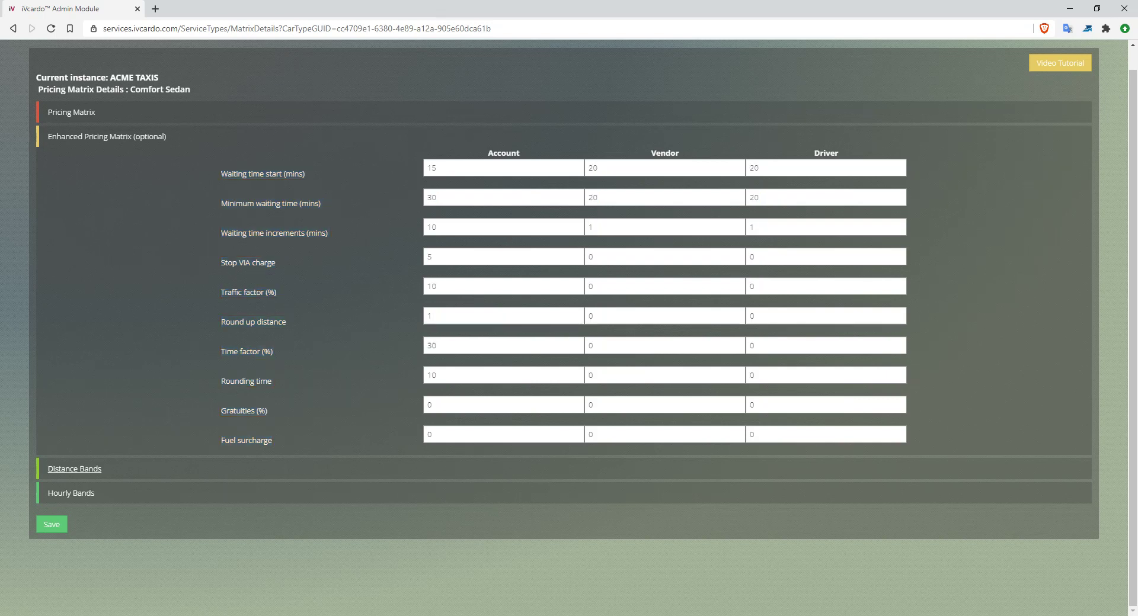
click(74, 468)
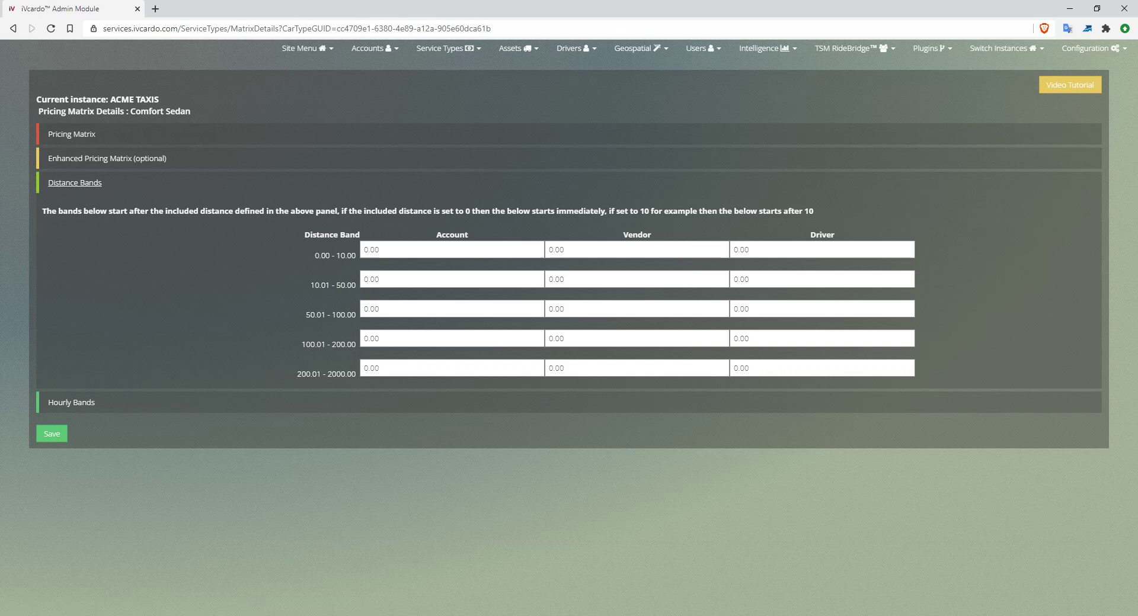
click(335, 256)
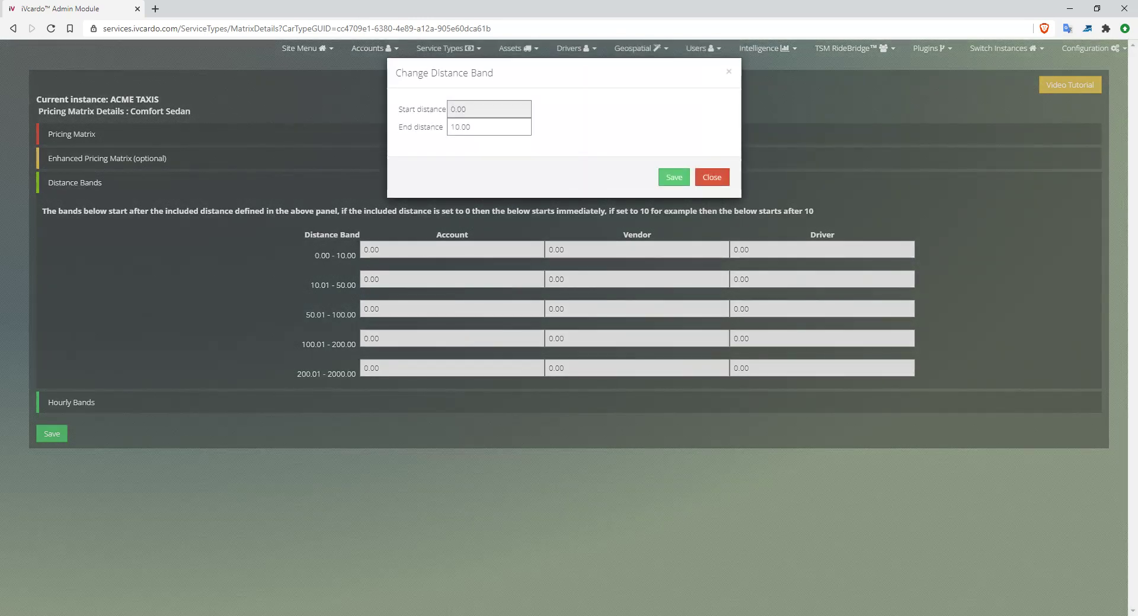
click(712, 177)
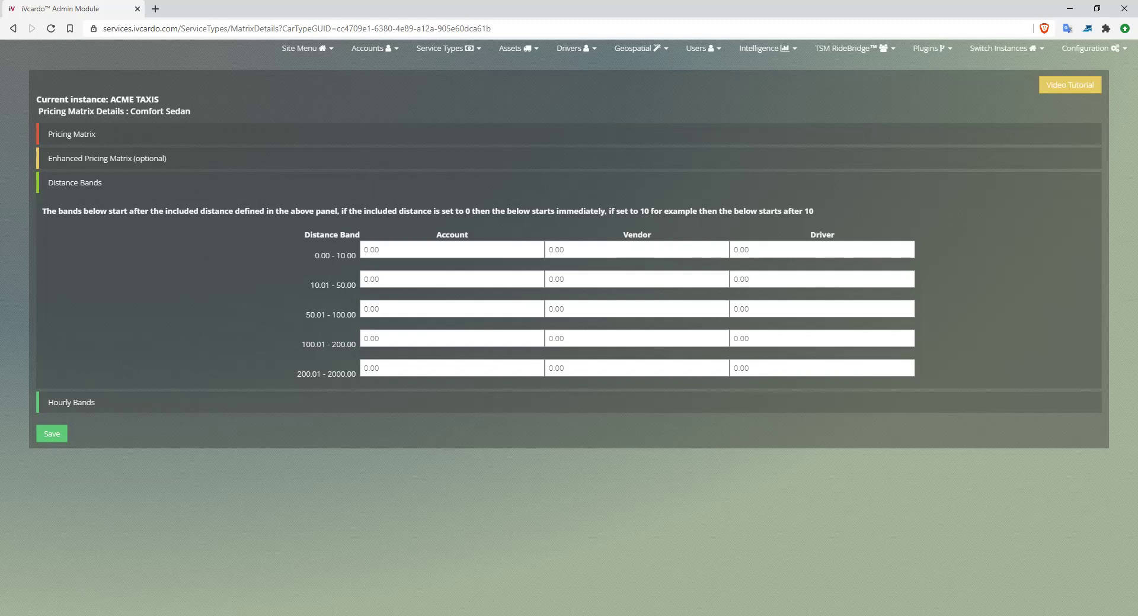
double_click(371, 250)
triple_click(427, 211)
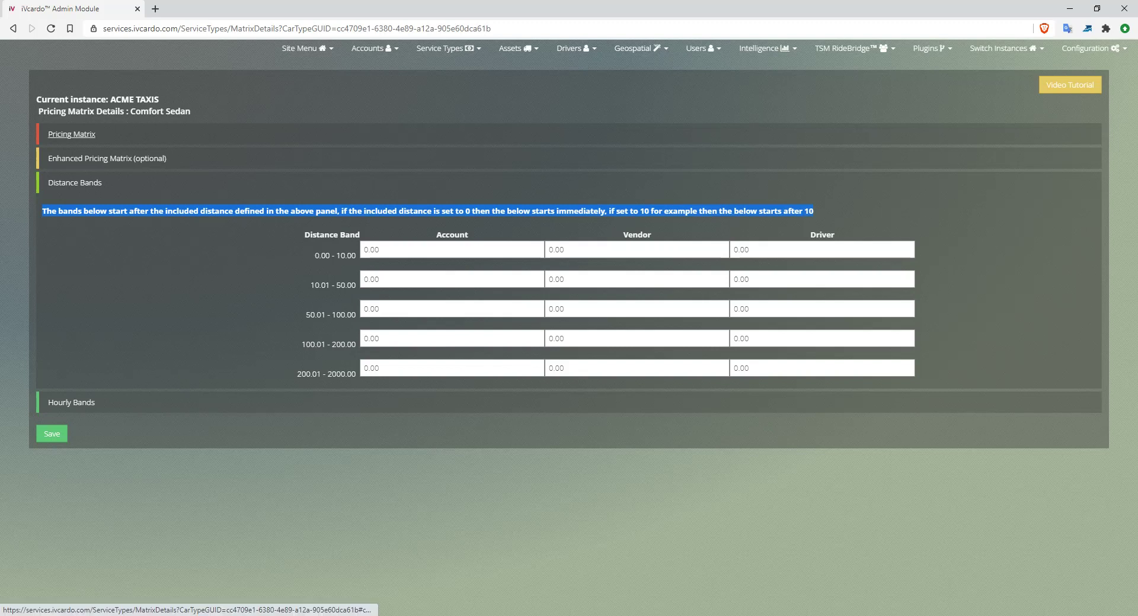
click(71, 134)
double_click(408, 259)
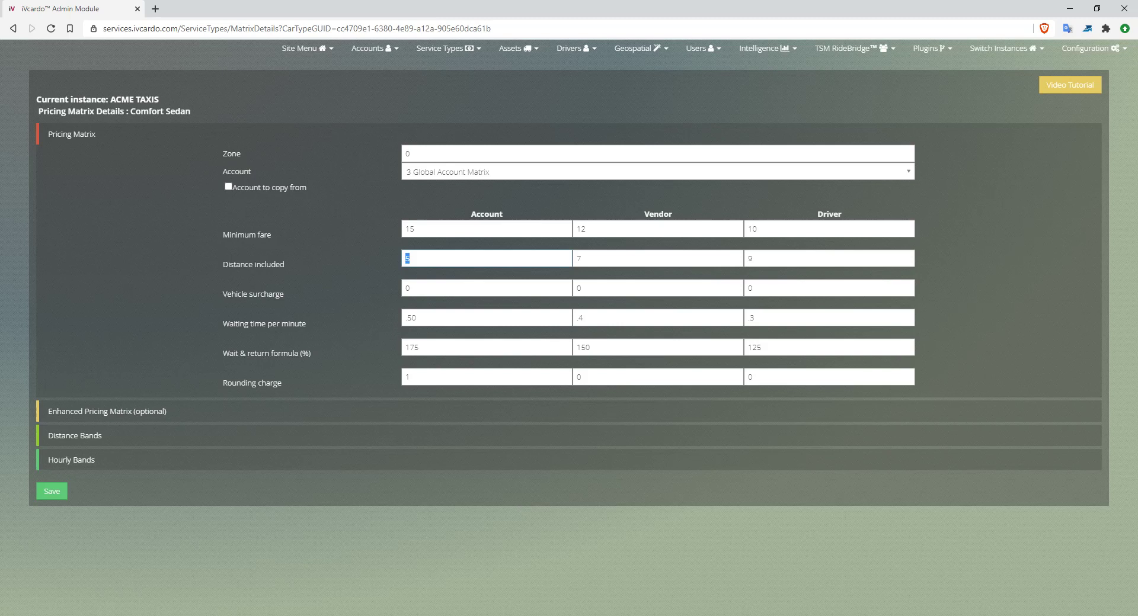
click(75, 436)
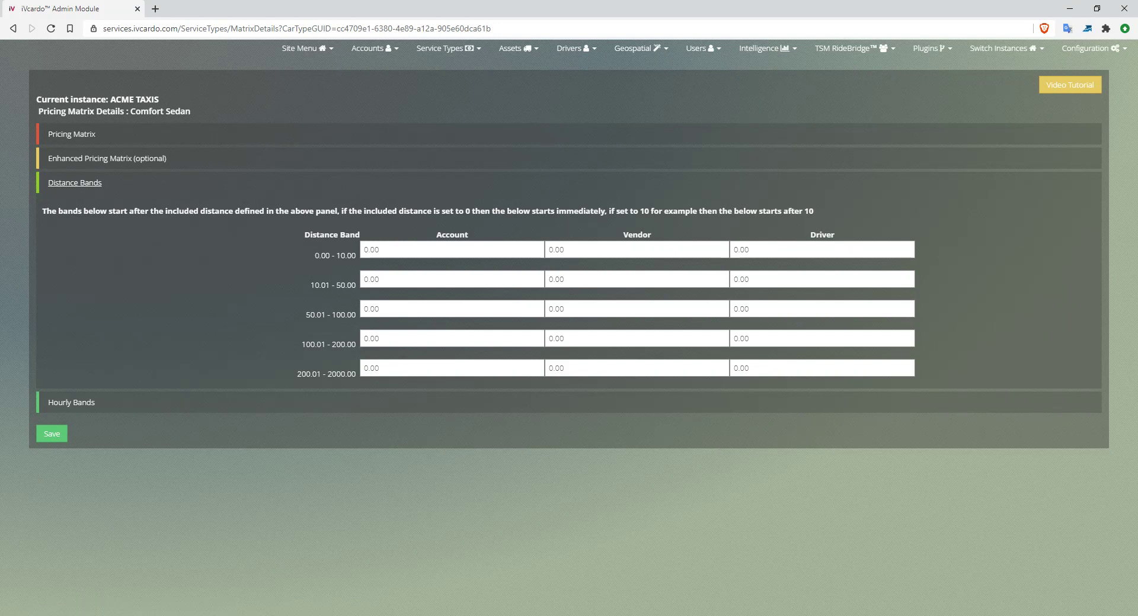
- Enter account/vendor/driver rates 2.5/2.1/1.8 for the 0.00-10.00 distance band
key(Tab)
text(2.5)
key(Tab)
text(2.1)
key(Tab)
text(1.8)
- Give the 10.01-50.00 band the same 2.5/2.1/1.8 rates, fixing a mistyped account value
key(Tab)
text(2.52.1)
key(Tab)
click(386, 279)
key(BackSpace)
key(BackSpace)
key(Tab)
text(2.1)
key(Tab)
text(1.8)
- Enter rates 2.2/1.85/1.65 for the 50.01-100.00 distance band
key(Tab)
text(2.2)
key(Tab)
text(1.85)
key(Tab)
text(1.65)
- Enter rates 1.9/1.5/1.2 for the 100.01-200.00 distance band
key(Tab)
text(1.9)
key(Tab)
text(1.5)
key(Tab)
text(1.2)
- Leave the 200.01-2000.00 band at 0.00 and dismiss the 0.00-10.00 band edit dialog unchanged
key(Tab)
key(Tab)
key(Tab)
key(shift+Tab)
key(shift+Tab)
click(335, 256)
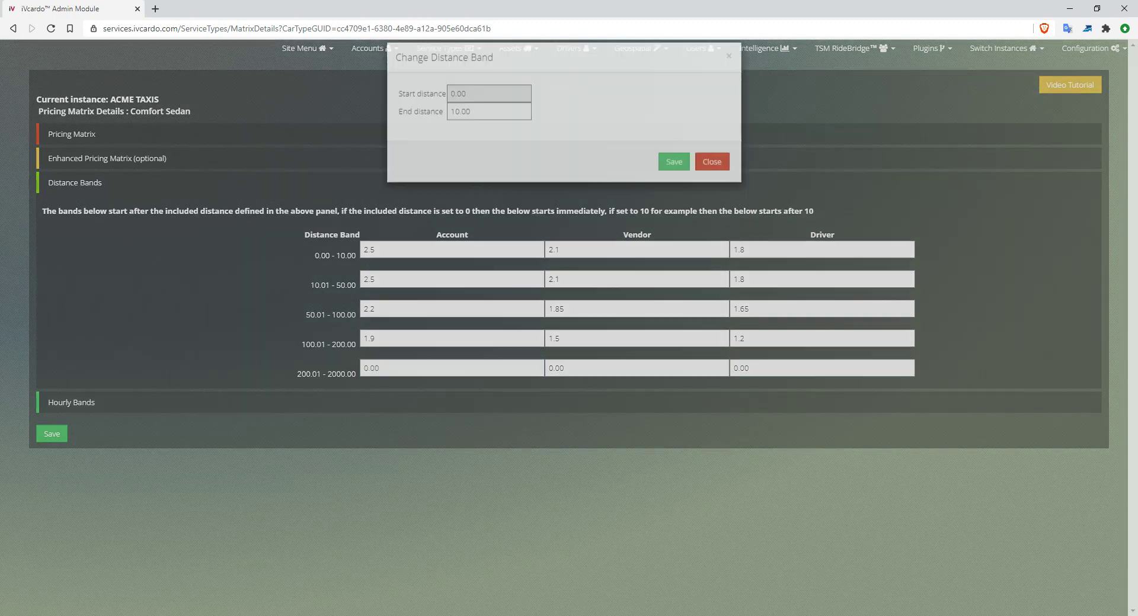
click(711, 177)
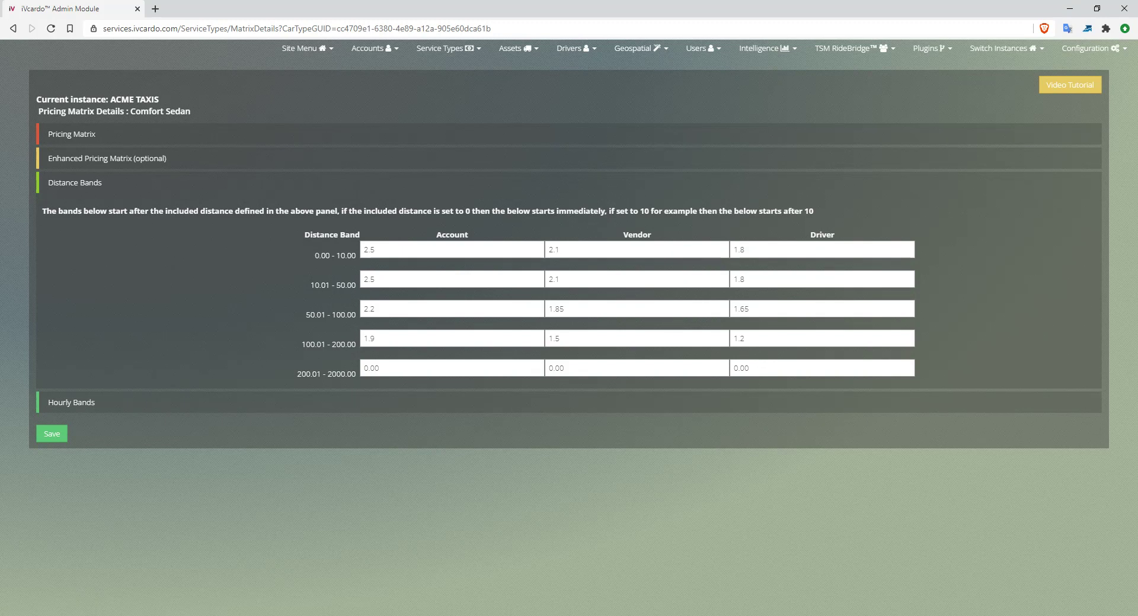
- Switch among Hourly Bands, Distance Bands and Enhanced Pricing Matrix, ending on the four 0.00 hourly bands
click(72, 402)
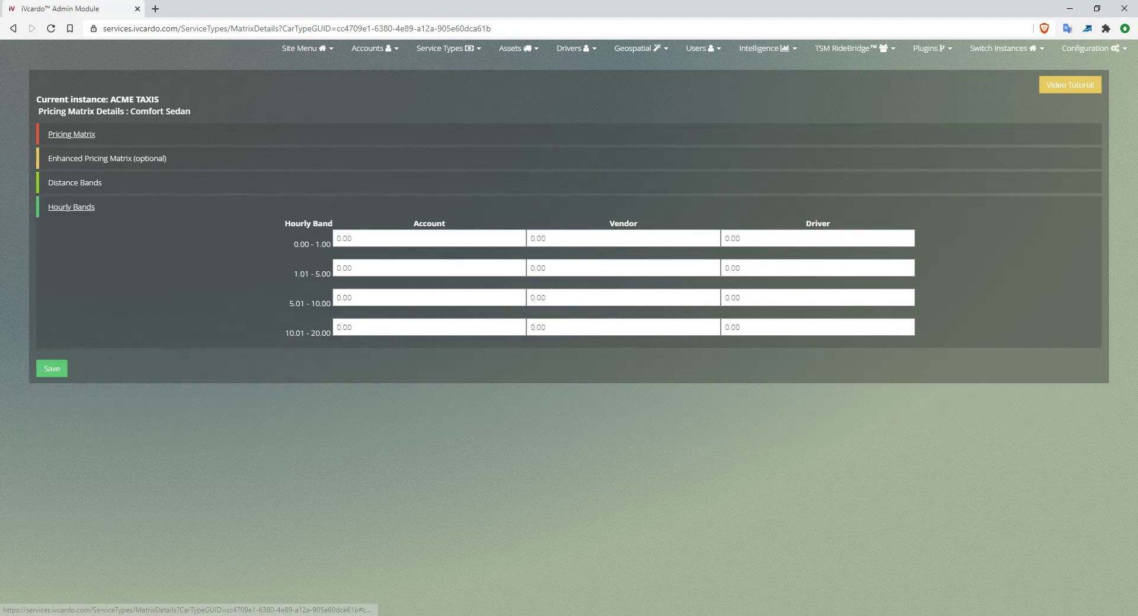
drag(96, 111, 270, 111)
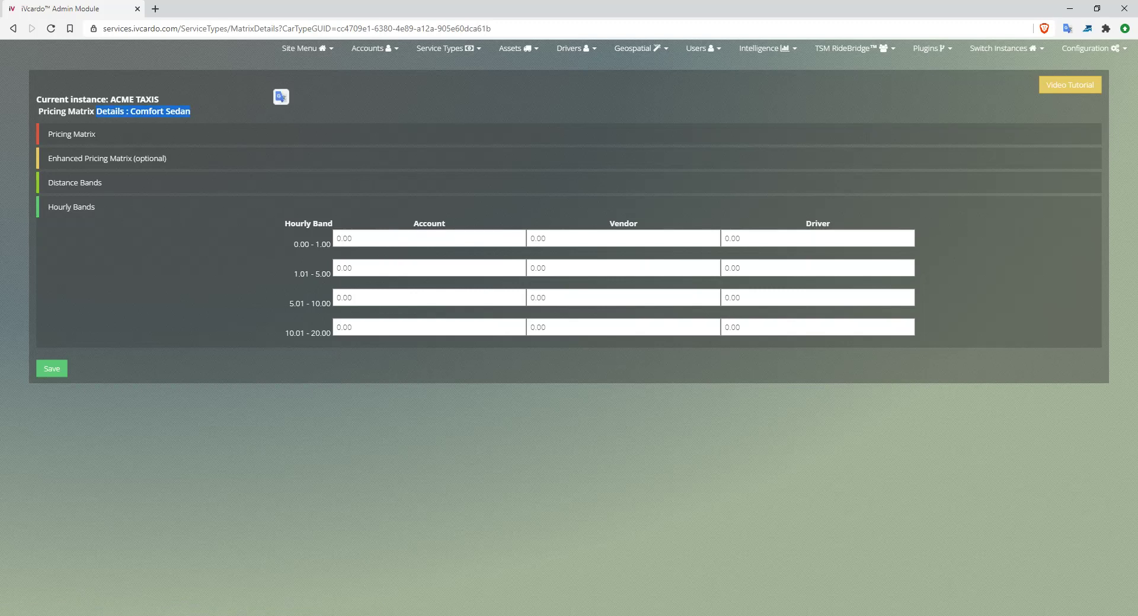
double_click(344, 238)
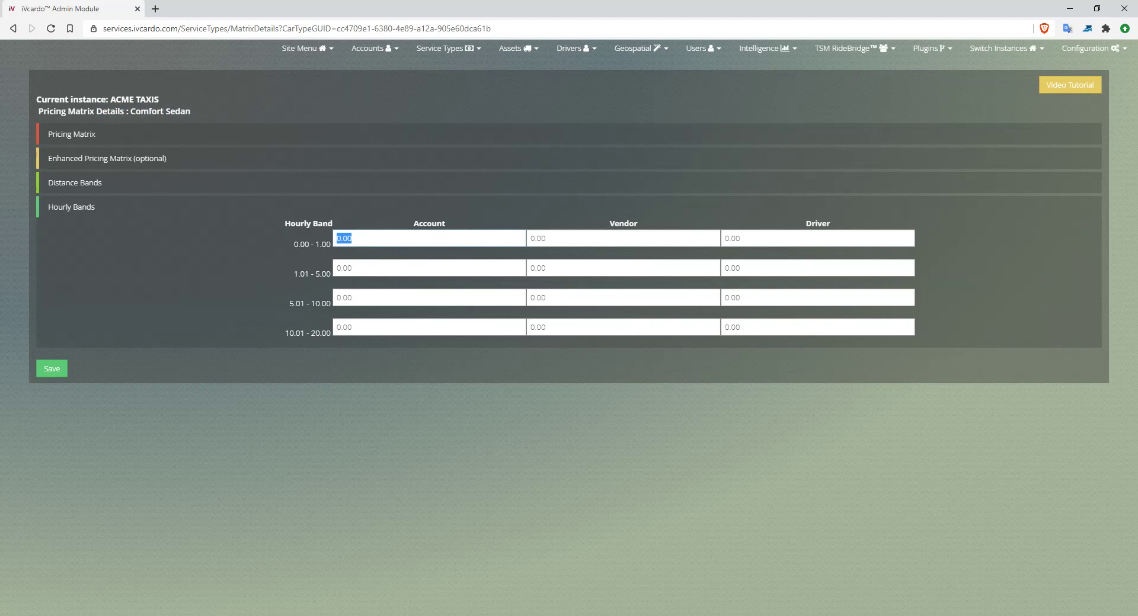
click(74, 182)
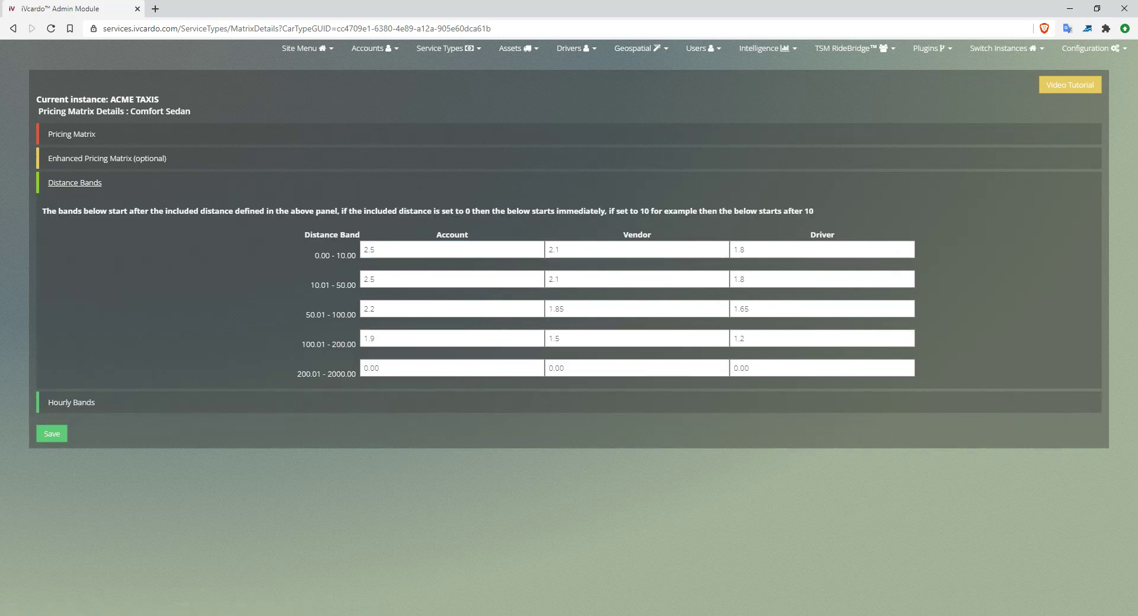
click(71, 402)
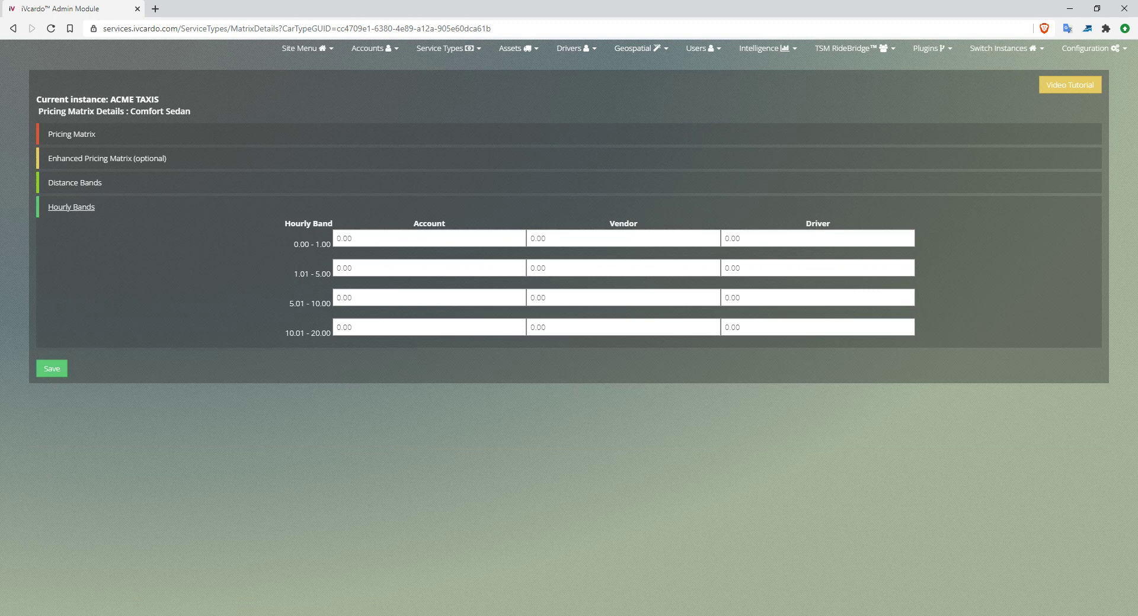
key(Tab)
click(75, 183)
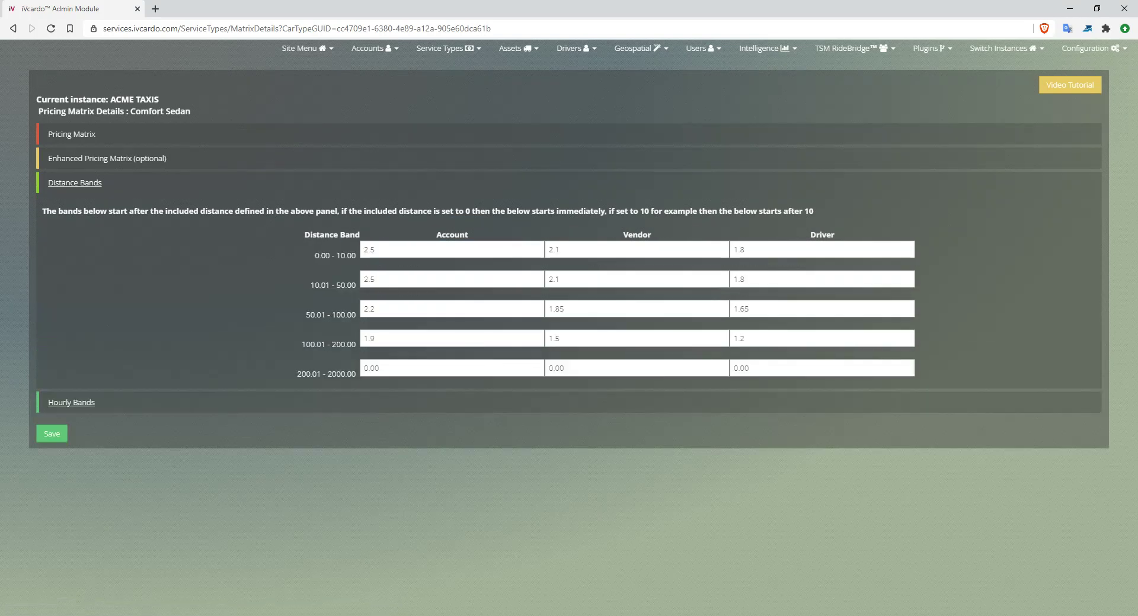
click(71, 403)
key(Tab)
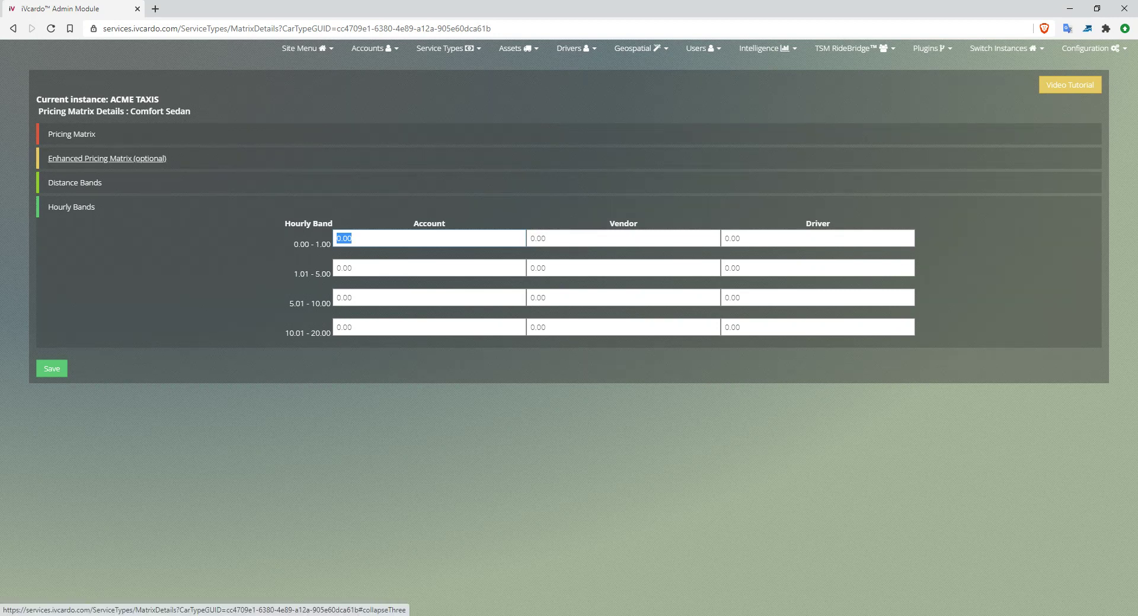
click(107, 158)
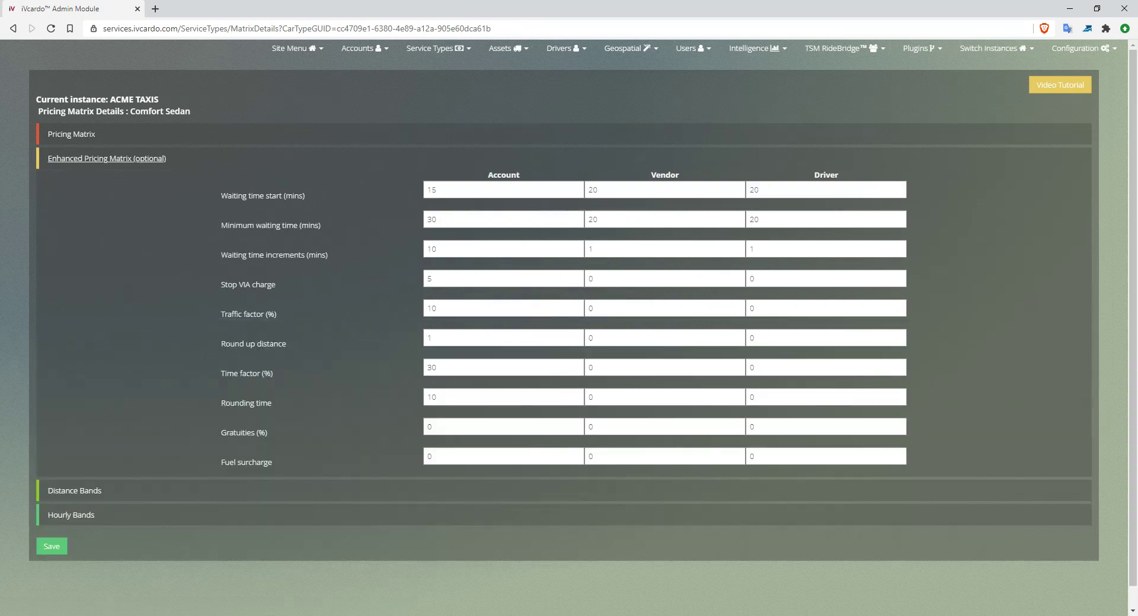
drag(220, 373, 274, 403)
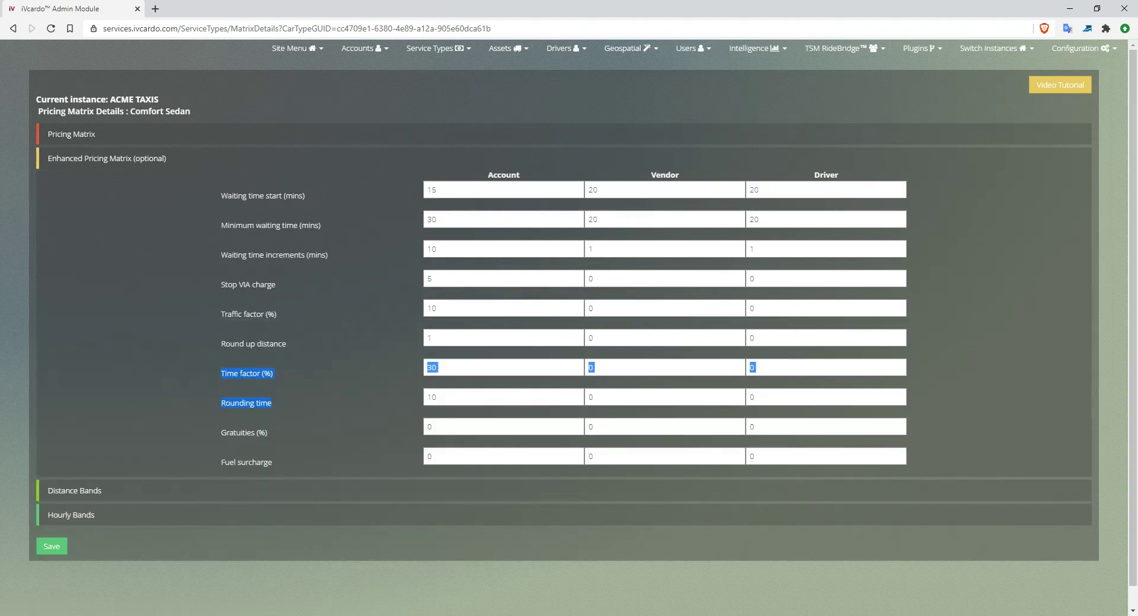
click(71, 515)
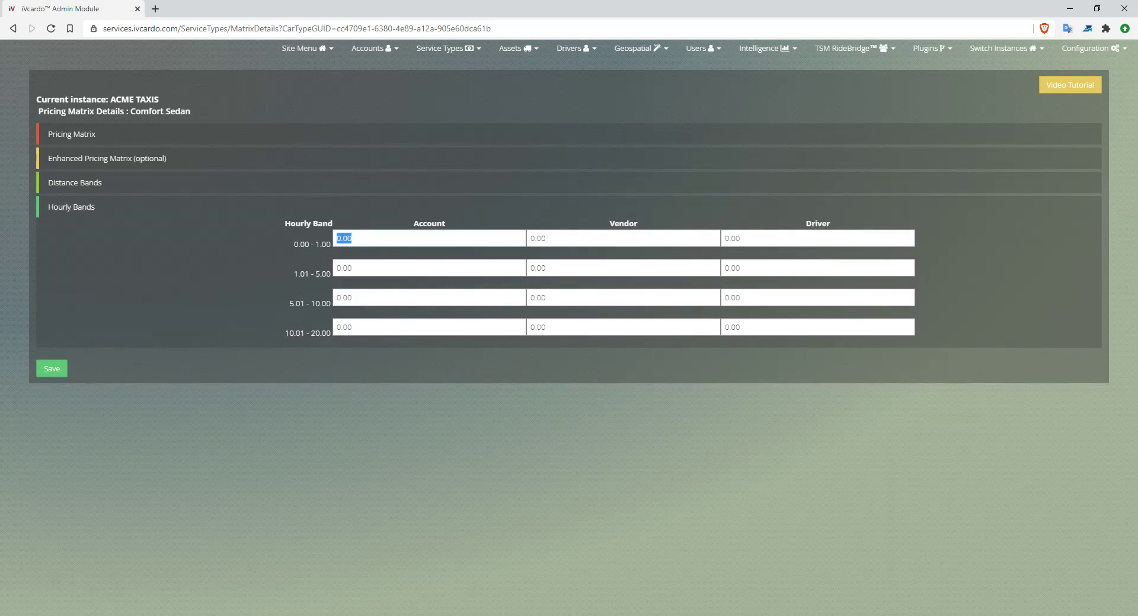
- Enter 20 as the account rate for the 0.00-1.00 and 1.01-5.00 hourly bands, then show Distance Bands
text(25)
click(312, 244)
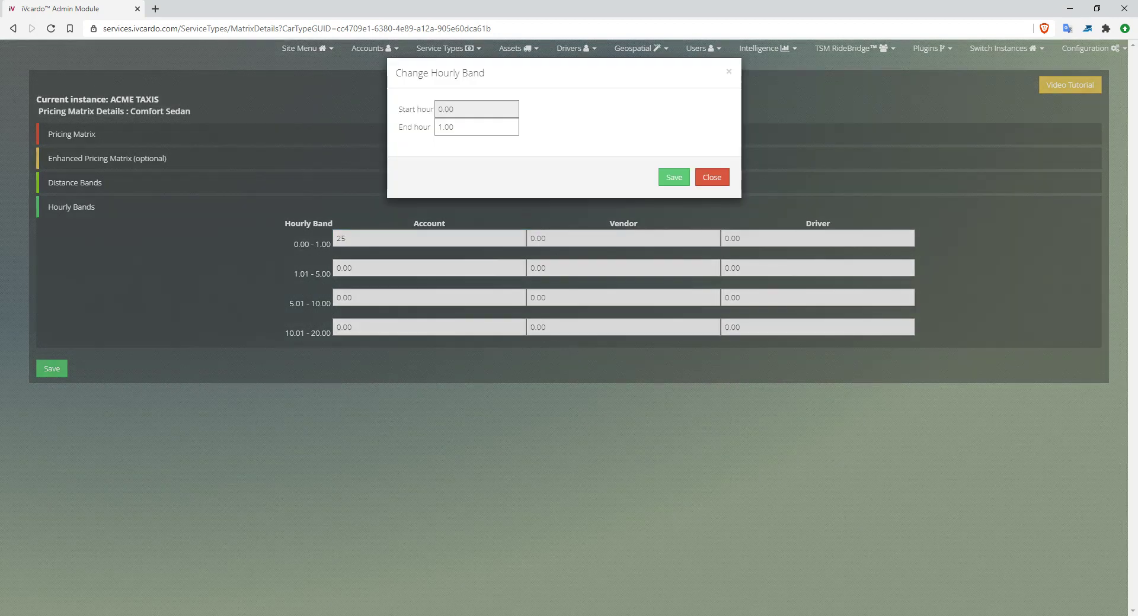
click(711, 178)
key(Tab)
key(Tab)
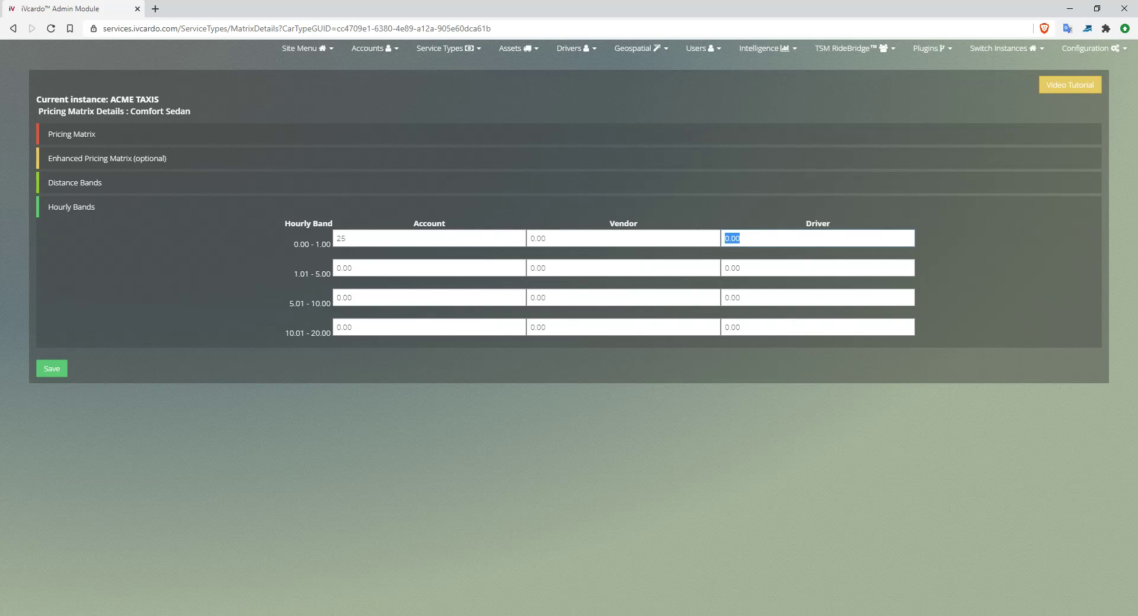
key(shift+Tab)
key(shift+Tab)
text(20)
key(Tab)
key(Tab)
key(Tab)
text(20)
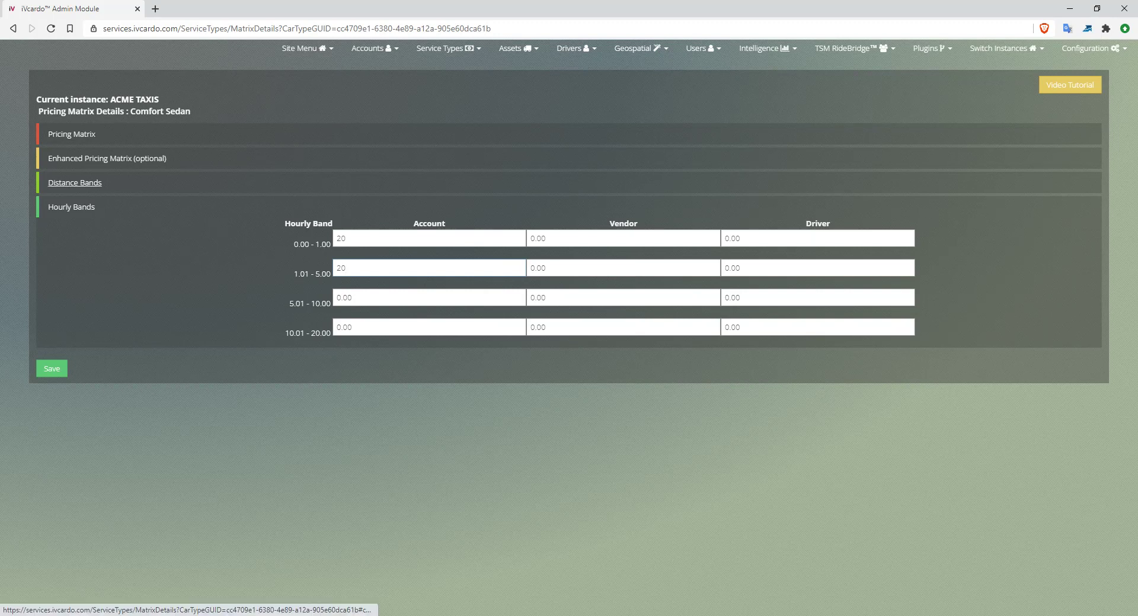
click(74, 183)
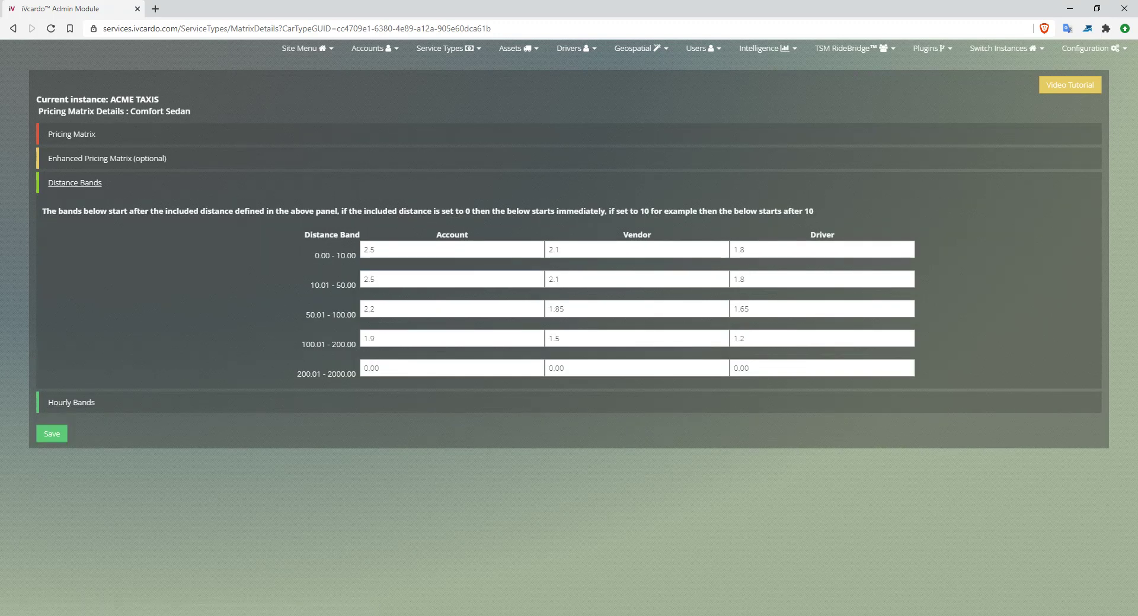